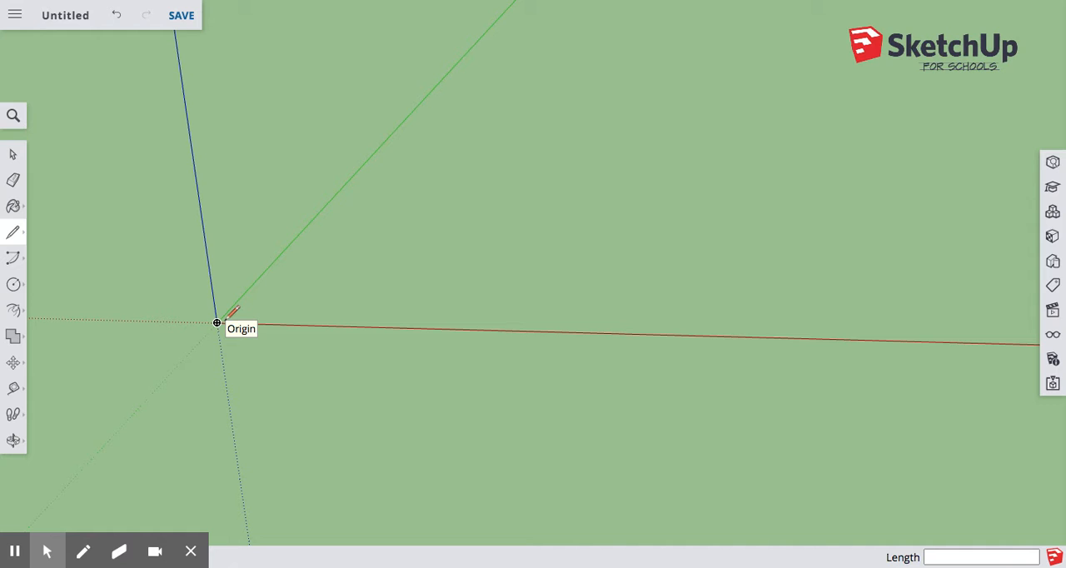
Draw a 60-inch line from the origin along the red axis
{"action": "left_click", "coordinate": [216, 322]}
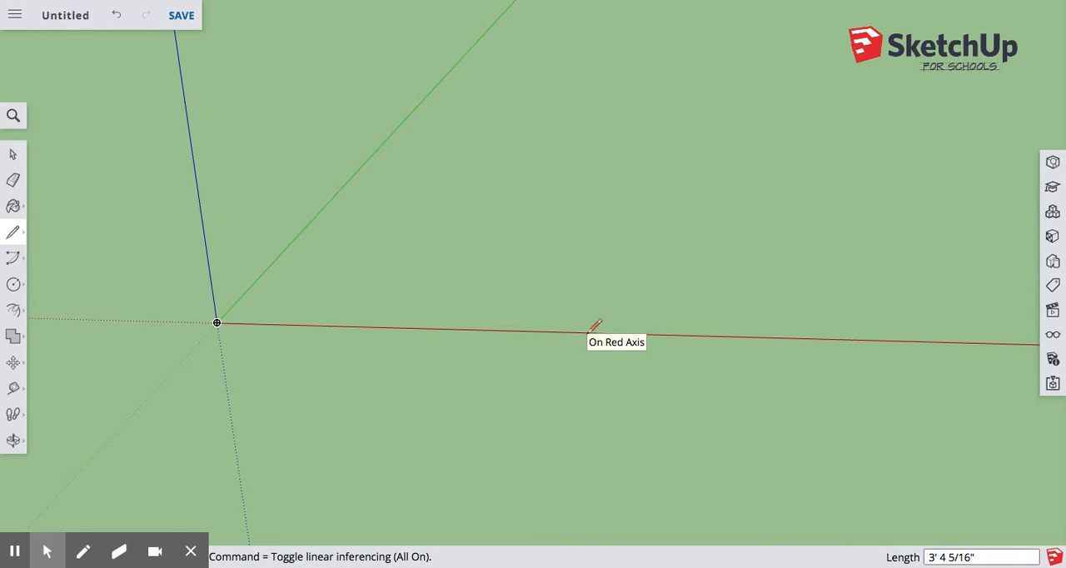
{"action": "type", "text": "60"}
{"action": "key", "text": "Return"}
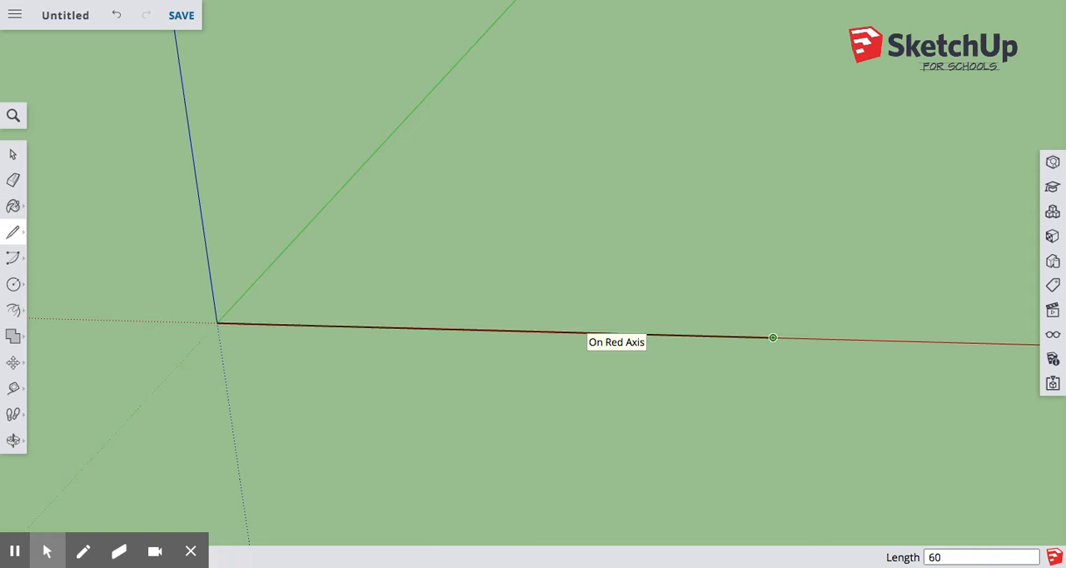
{"action": "left_click", "coordinate": [13, 155]}
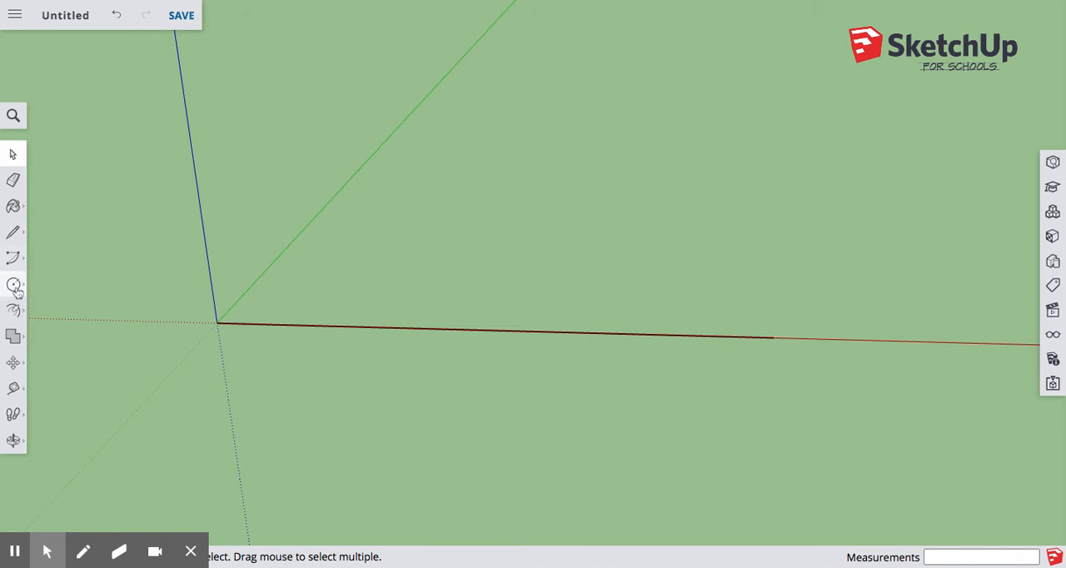
Draw a flat circle with a 5-inch radius centred on the origin
{"action": "middle_click_drag", "start_coordinate": [207, 330], "coordinate": [200, 303]}
{"action": "scroll", "coordinate": [110, 310], "scroll_direction": "up", "scroll_amount": 3}
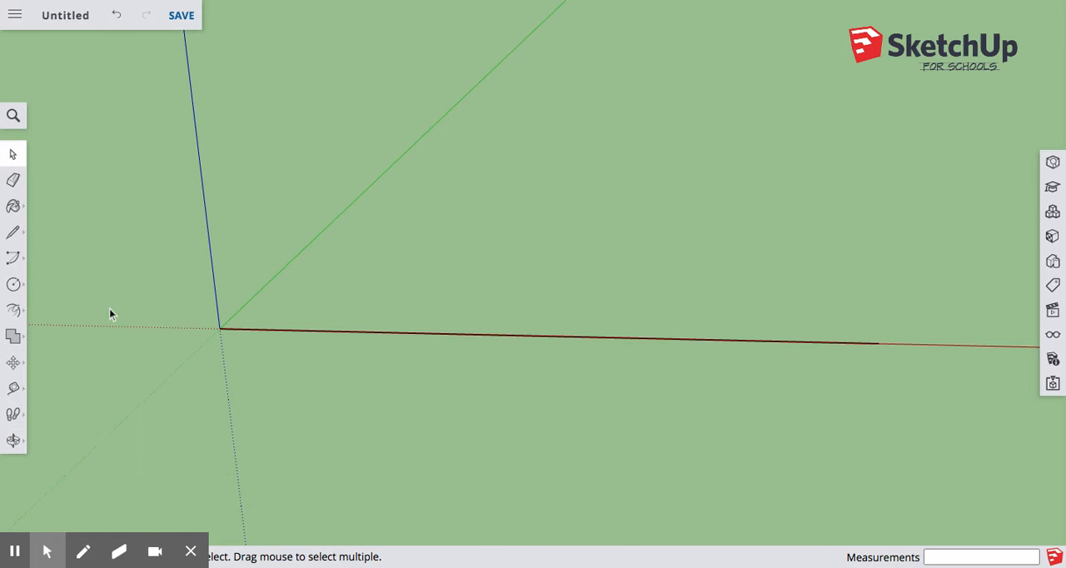
{"action": "left_click", "coordinate": [14, 284]}
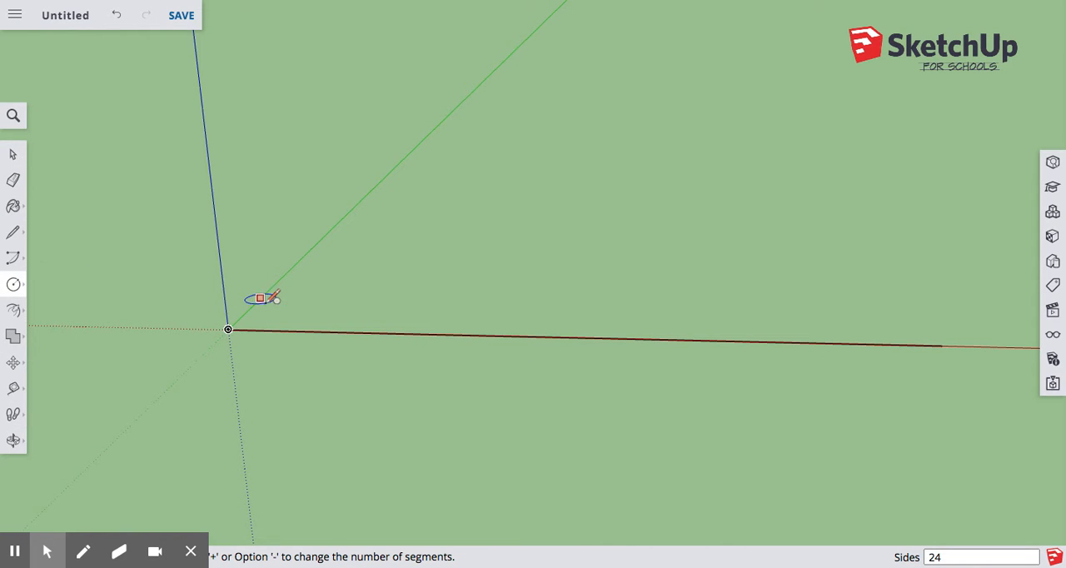
{"action": "scroll", "coordinate": [166, 327], "scroll_direction": "up", "scroll_amount": 1}
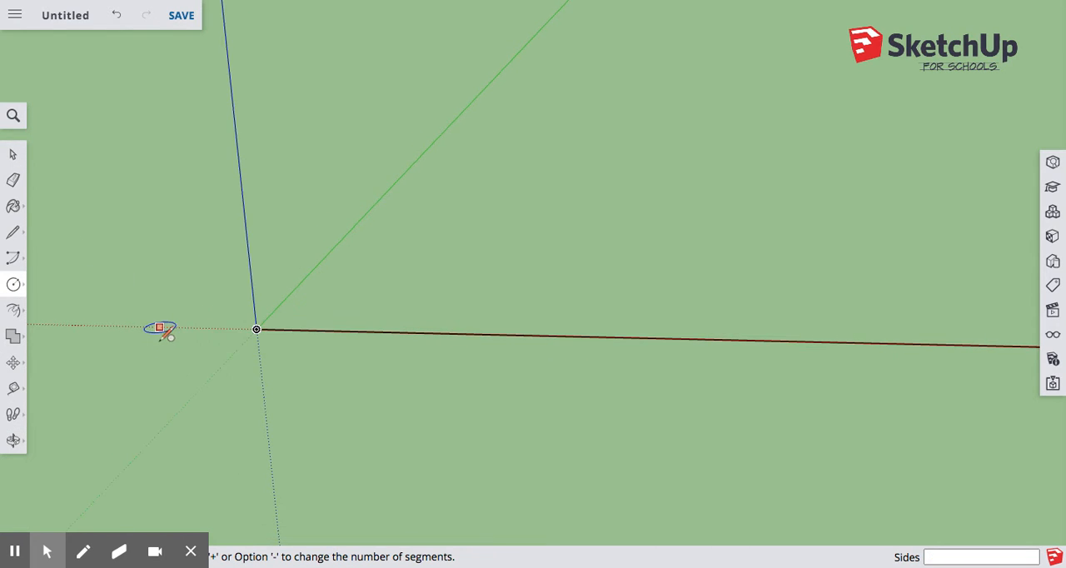
{"action": "left_click", "coordinate": [256, 329]}
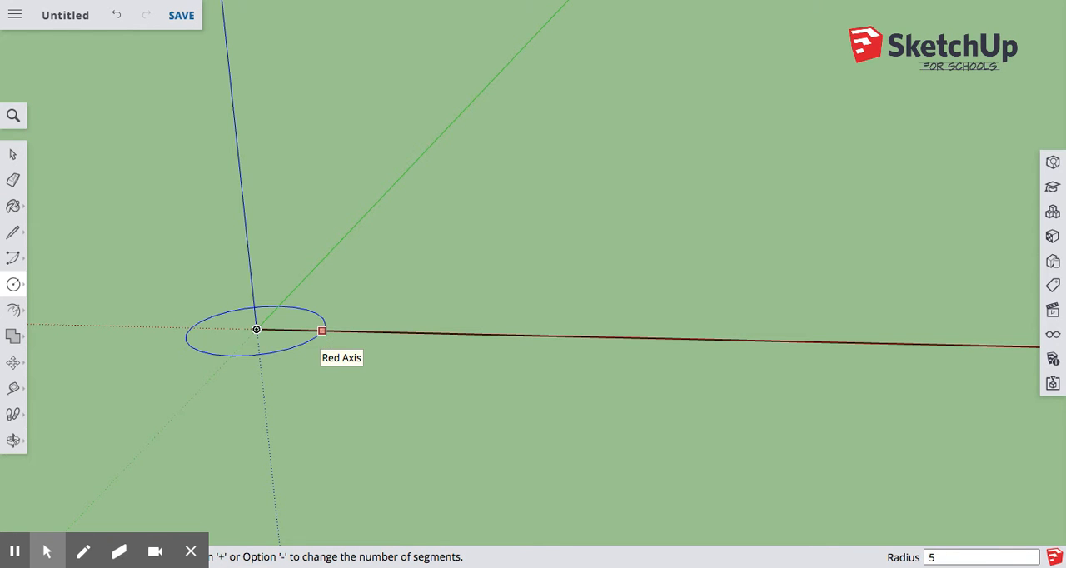
{"action": "key", "text": "Return"}
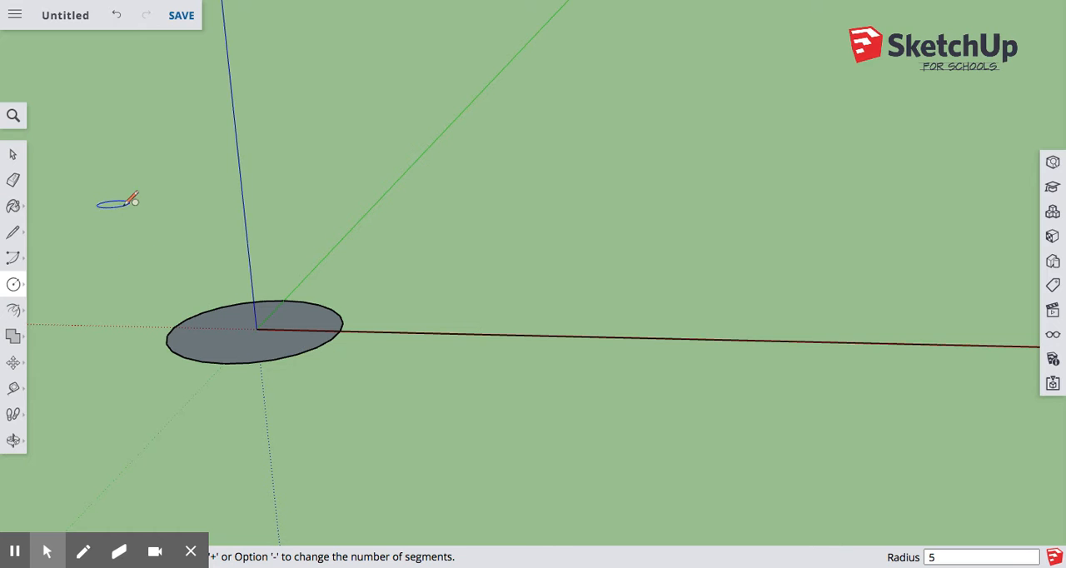
Draw a 7-inch vertical line from the circle's centre and join its top to the circle's edge on the red axis, forming a triangle
{"action": "scroll", "coordinate": [160, 298], "scroll_direction": "up", "scroll_amount": 3}
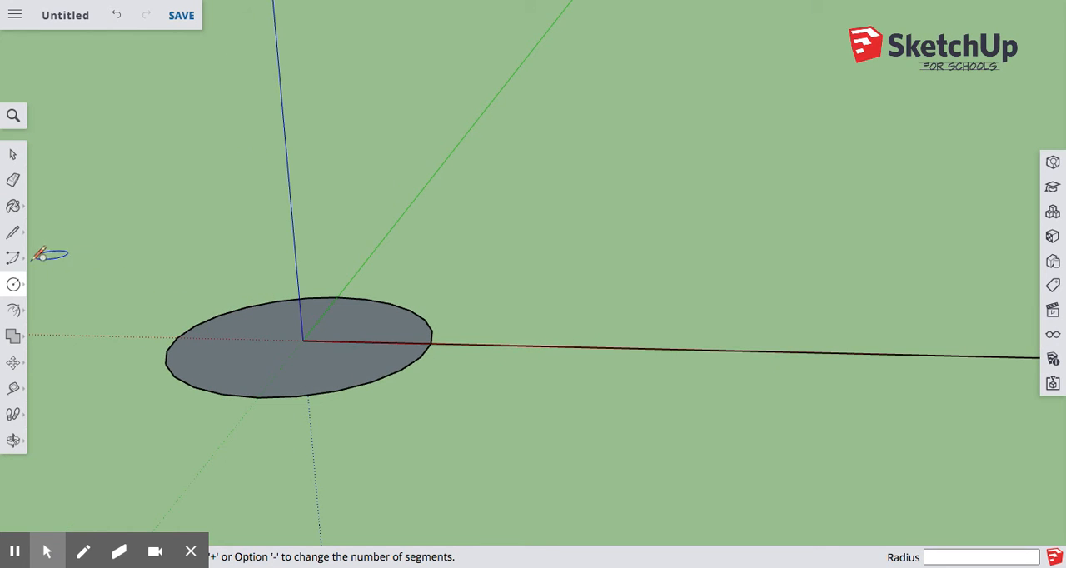
{"action": "left_click", "coordinate": [13, 232]}
{"action": "left_click", "coordinate": [302, 341]}
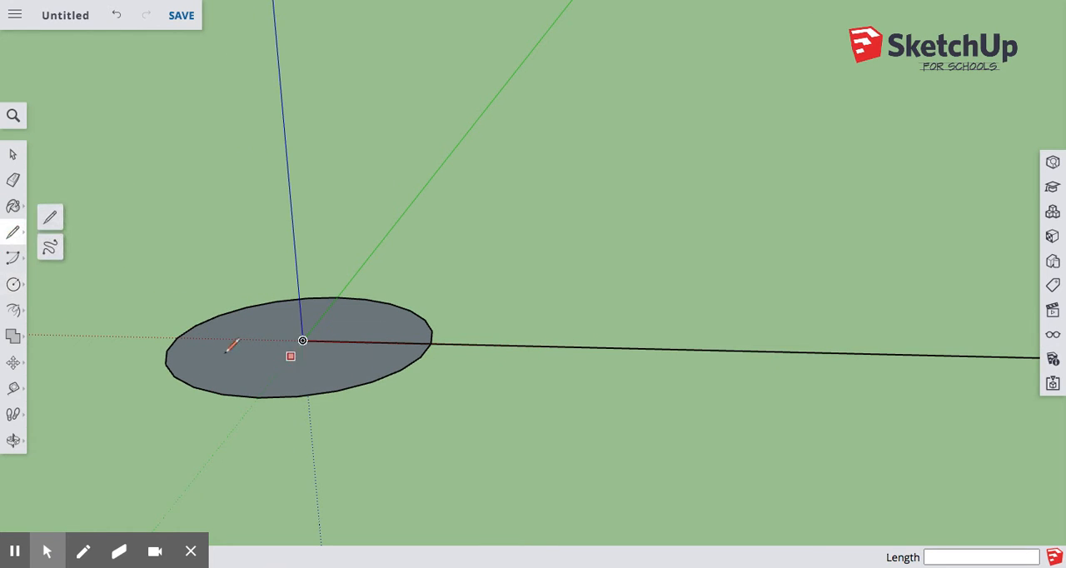
{"action": "left_click", "coordinate": [100, 219]}
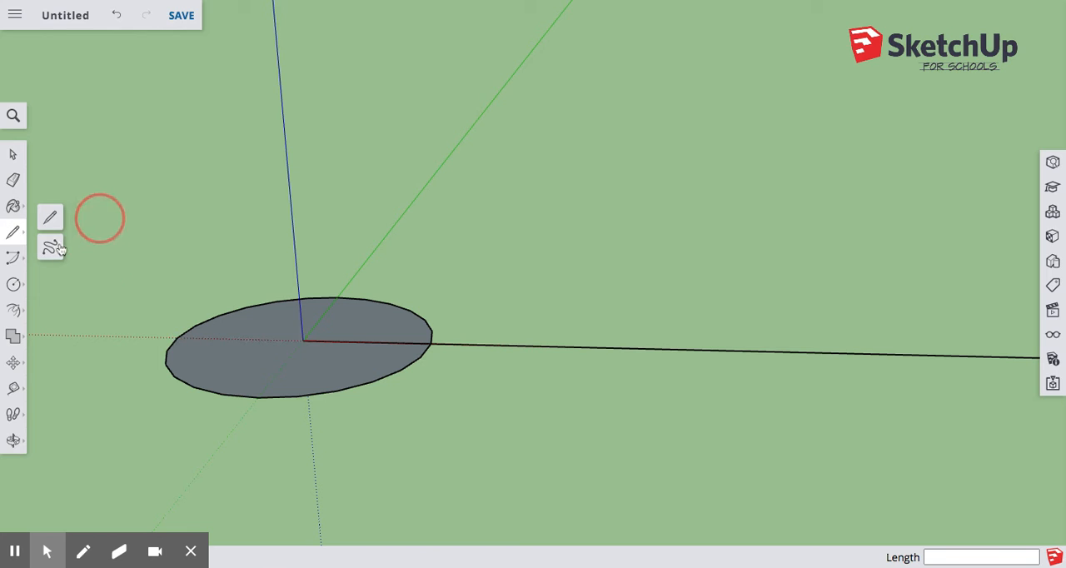
{"action": "left_click", "coordinate": [18, 234]}
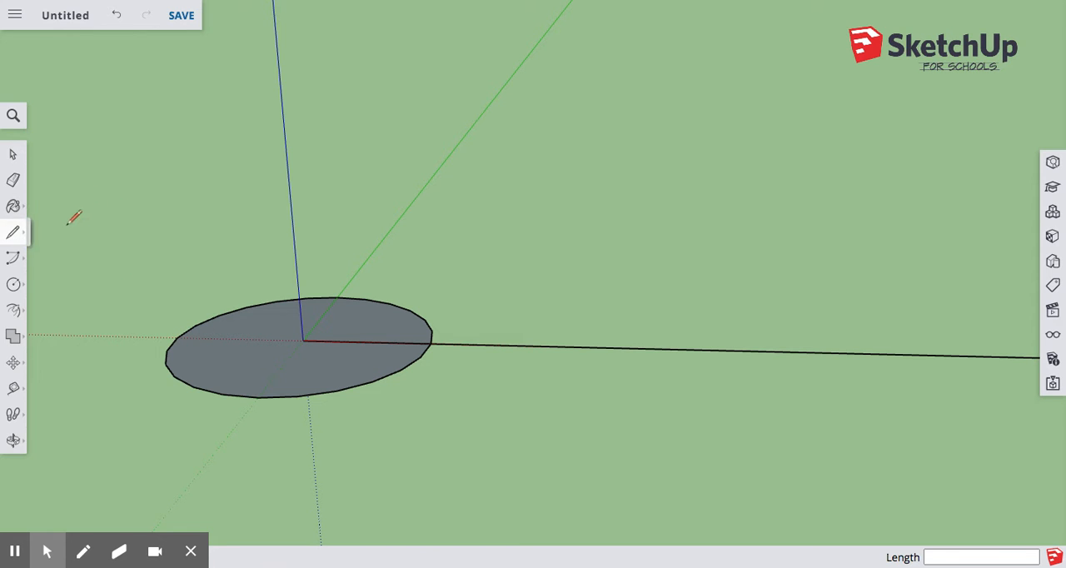
{"action": "left_click", "coordinate": [303, 340]}
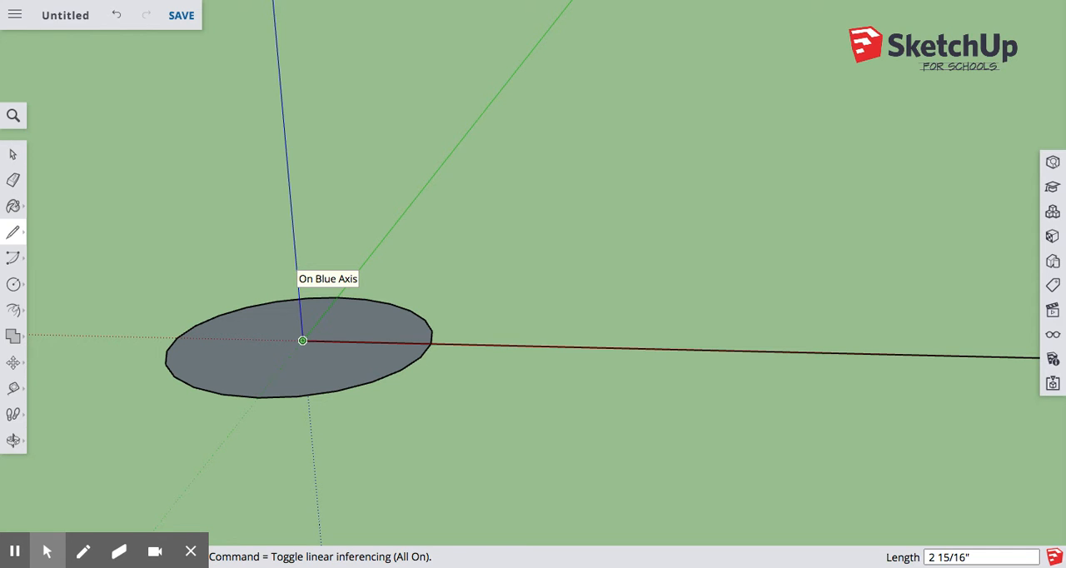
{"action": "type", "text": "7"}
{"action": "key", "text": "Return"}
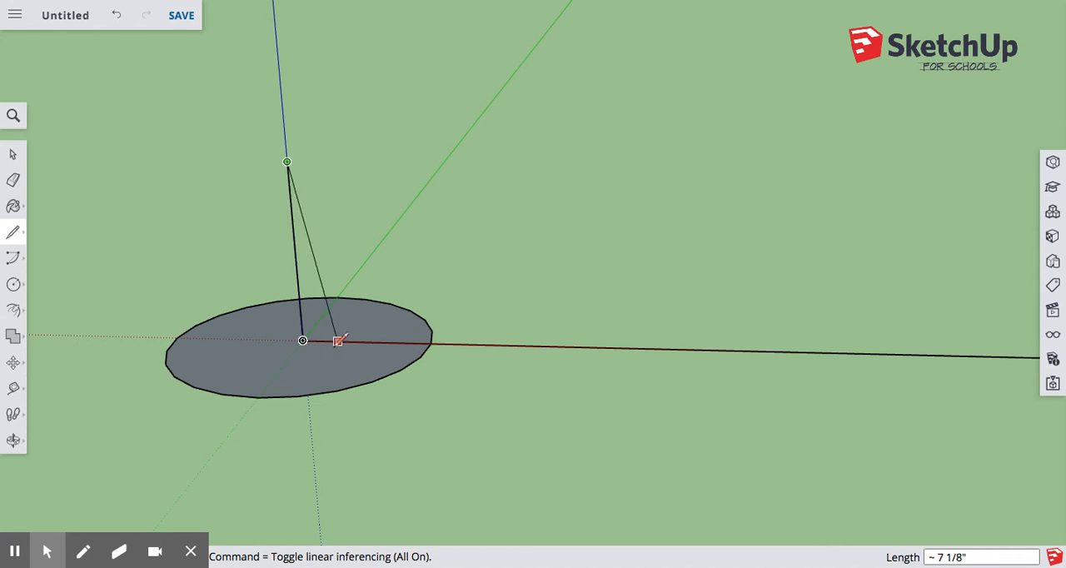
{"action": "left_click", "coordinate": [432, 342]}
{"action": "left_click", "coordinate": [12, 155]}
Sweep the vertical triangle around the full circle with Follow Me to form a cone
{"action": "mouse_move", "coordinate": [380, 173]}
{"action": "middle_mouse_down"}
{"action": "mouse_move", "coordinate": [147, 233]}
{"action": "mouse_move", "coordinate": [466, 97]}
{"action": "mouse_move", "coordinate": [586, 221]}
{"action": "mouse_move", "coordinate": [750, 295]}
{"action": "mouse_move", "coordinate": [317, 238]}
{"action": "mouse_move", "coordinate": [531, 211]}
{"action": "mouse_move", "coordinate": [317, 258]}
{"action": "middle_mouse_up"}
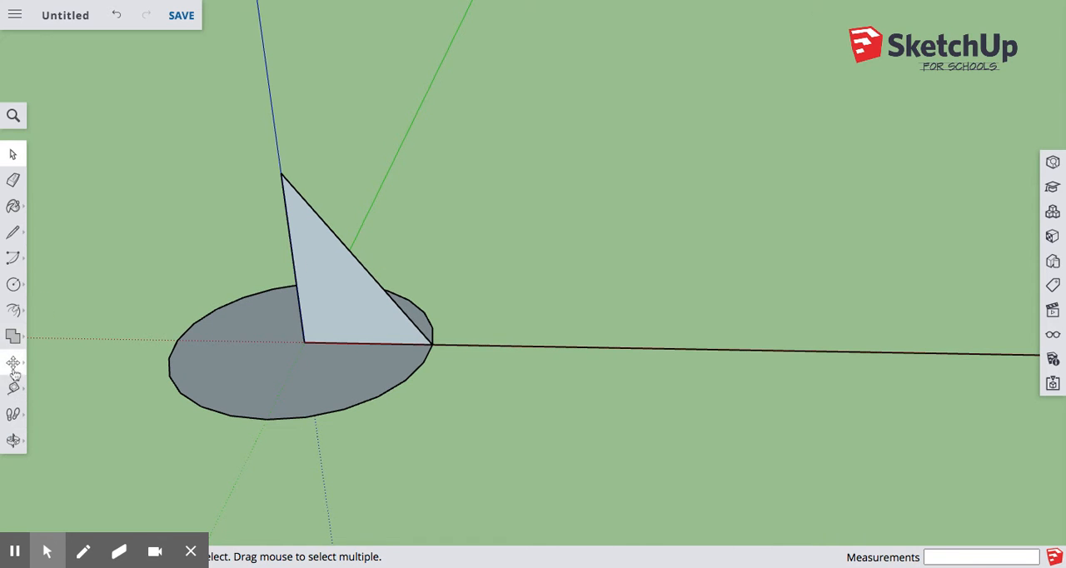
{"action": "left_click", "coordinate": [14, 312]}
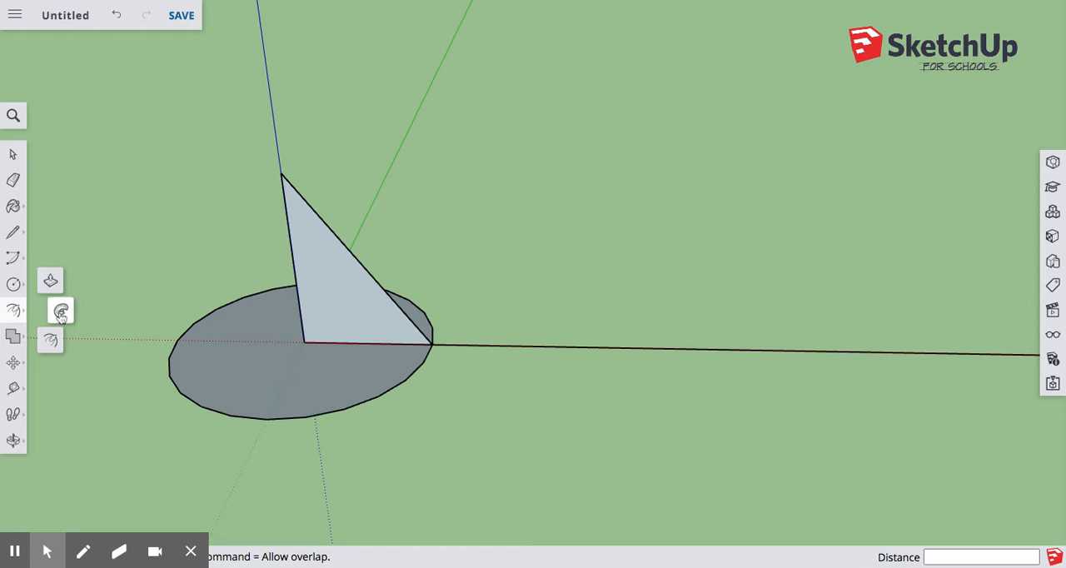
{"action": "left_click", "coordinate": [61, 310]}
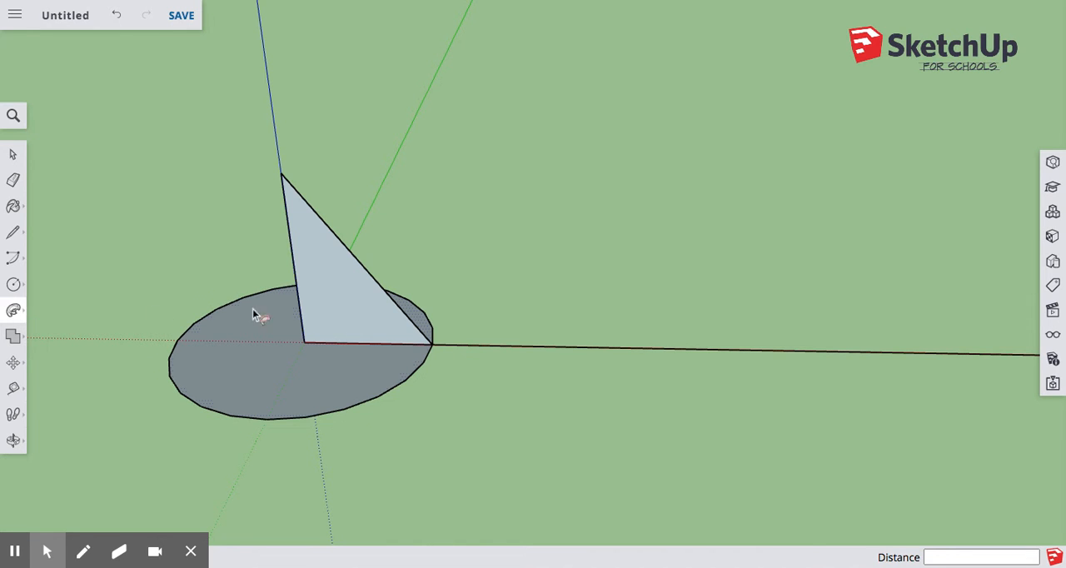
{"action": "middle_click_drag", "start_coordinate": [274, 352], "coordinate": [383, 336]}
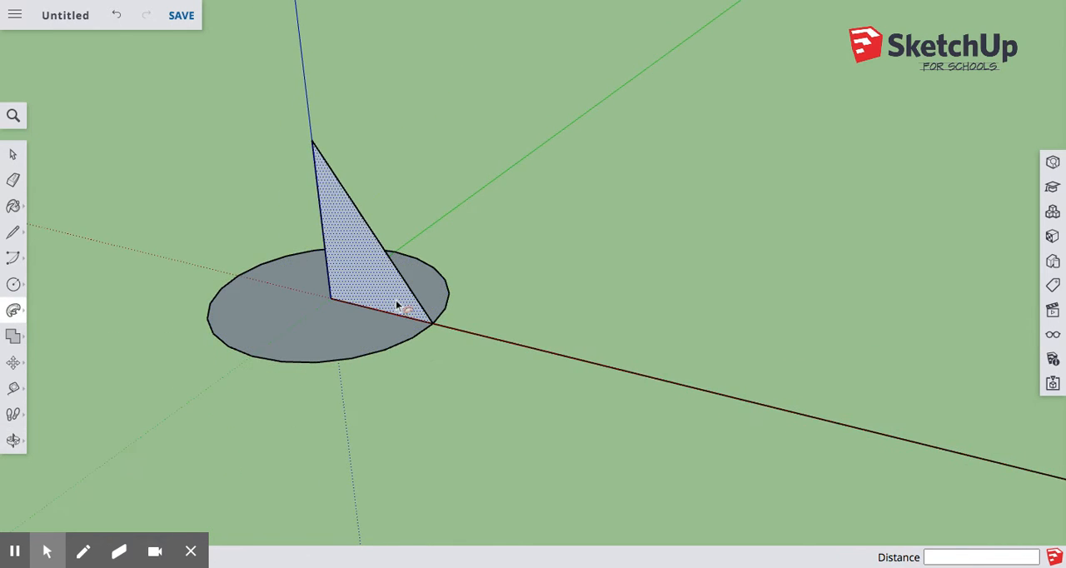
{"action": "mouse_move", "coordinate": [404, 308]}
{"action": "left_mouse_down"}
{"action": "mouse_move", "coordinate": [405, 330]}
{"action": "mouse_move", "coordinate": [366, 359]}
{"action": "mouse_move", "coordinate": [260, 318]}
{"action": "mouse_move", "coordinate": [271, 278]}
{"action": "mouse_move", "coordinate": [405, 251]}
{"action": "mouse_move", "coordinate": [447, 306]}
{"action": "left_mouse_up"}
{"action": "middle_click_drag", "start_coordinate": [447, 307], "coordinate": [296, 323]}
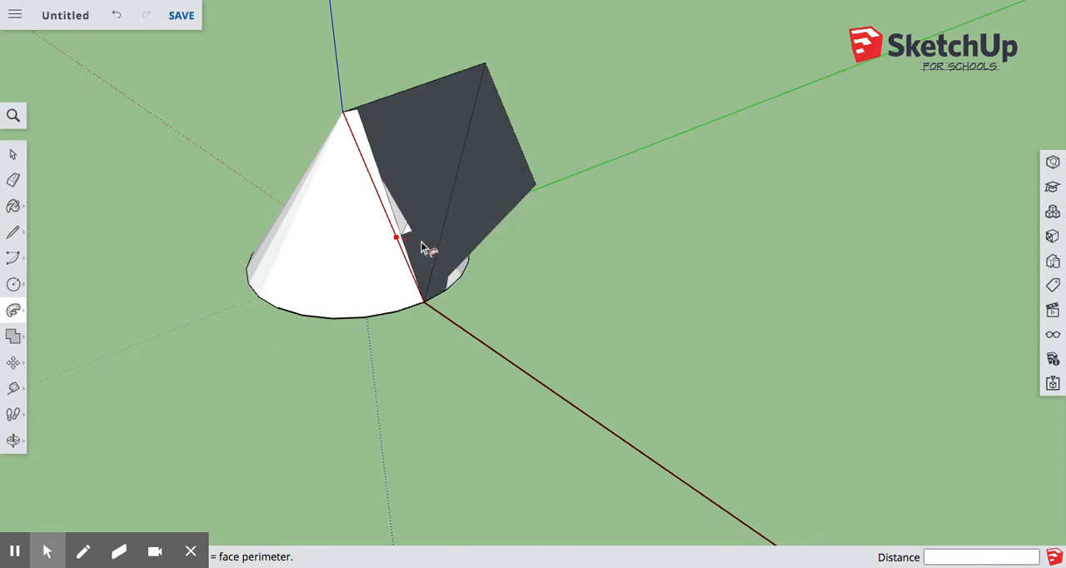
{"action": "left_click", "coordinate": [419, 305]}
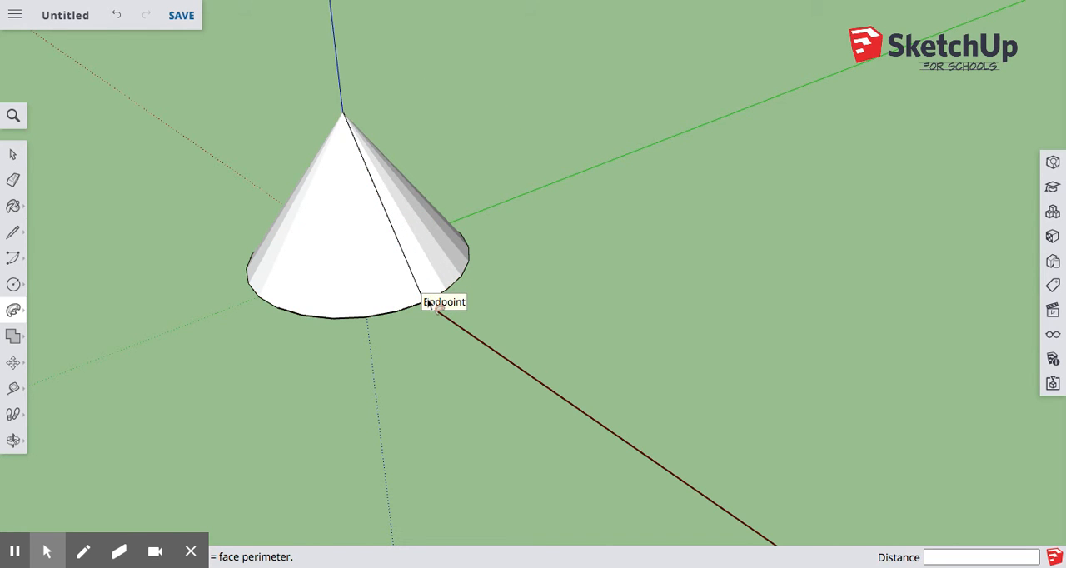
Close the cone's open base by drawing a line across its diameter along the red axis
{"action": "middle_click_drag", "start_coordinate": [250, 320], "coordinate": [430, 163]}
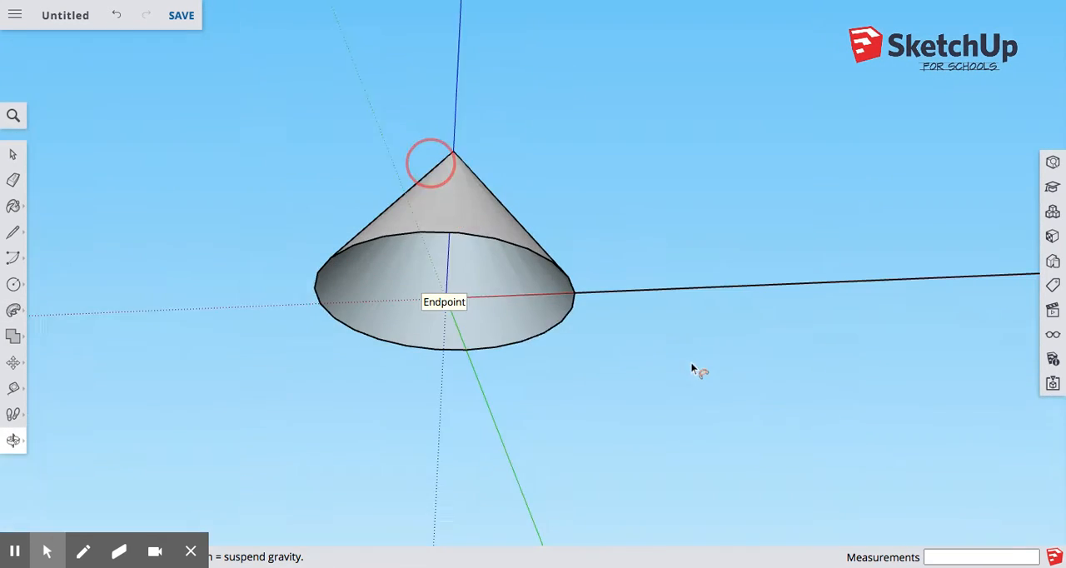
{"action": "middle_click_drag", "start_coordinate": [692, 369], "coordinate": [361, 319]}
{"action": "left_click", "coordinate": [14, 231]}
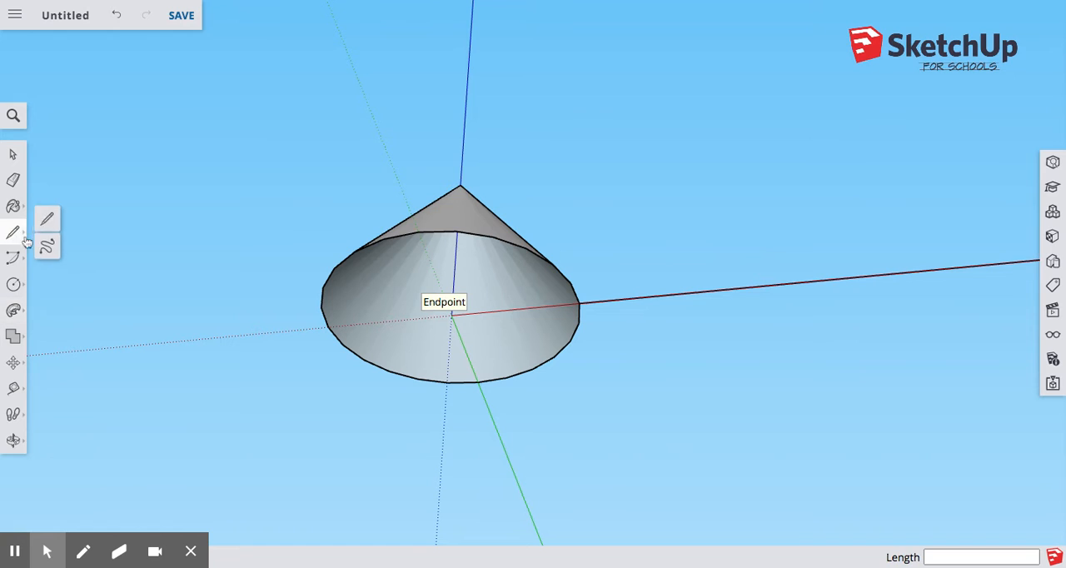
{"action": "left_click", "coordinate": [50, 219]}
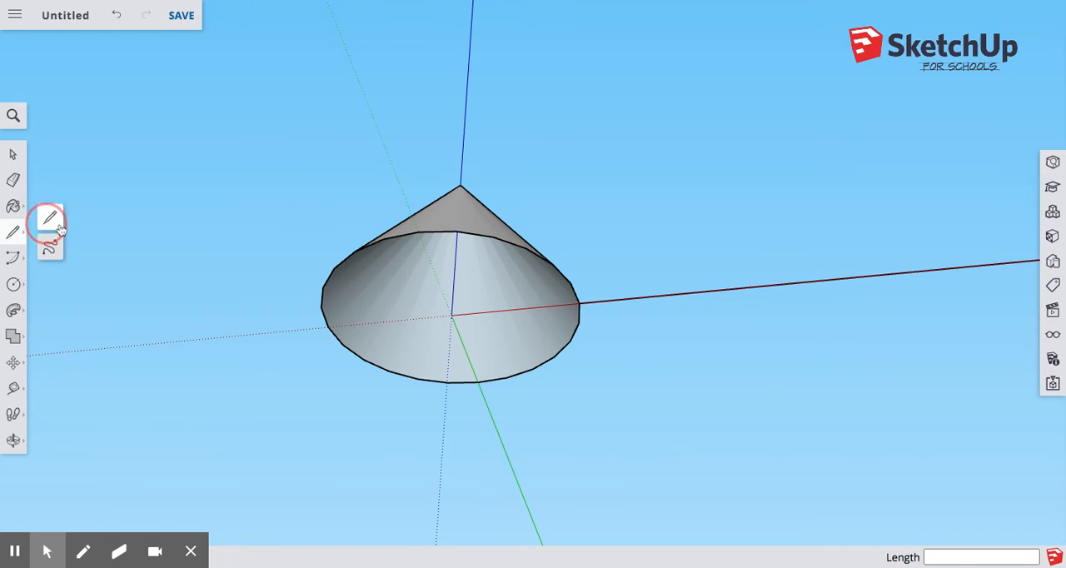
{"action": "left_click", "coordinate": [580, 303]}
{"action": "left_click", "coordinate": [332, 326]}
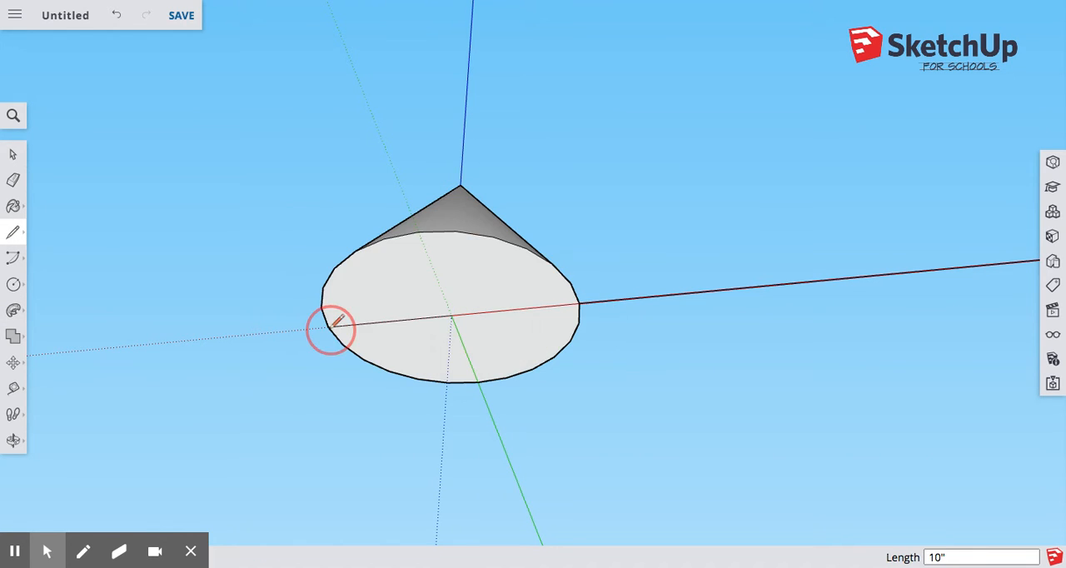
{"action": "left_click", "coordinate": [13, 154]}
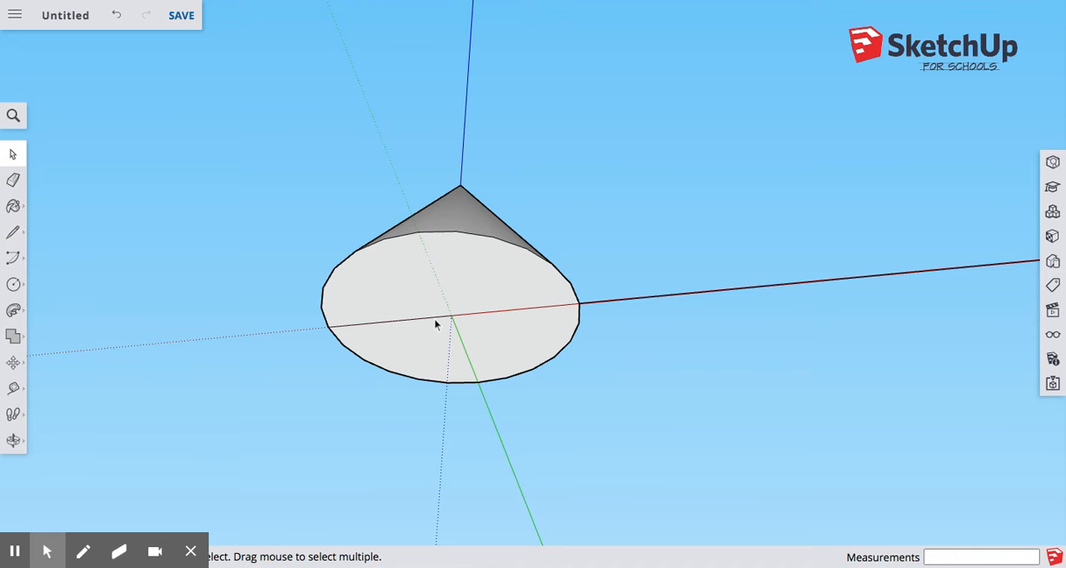
Draw a flat three-sided polygon with an inscribed radius of 5 inches, centred on the red-axis line beside the cone
{"action": "middle_click_drag", "start_coordinate": [488, 309], "coordinate": [449, 362]}
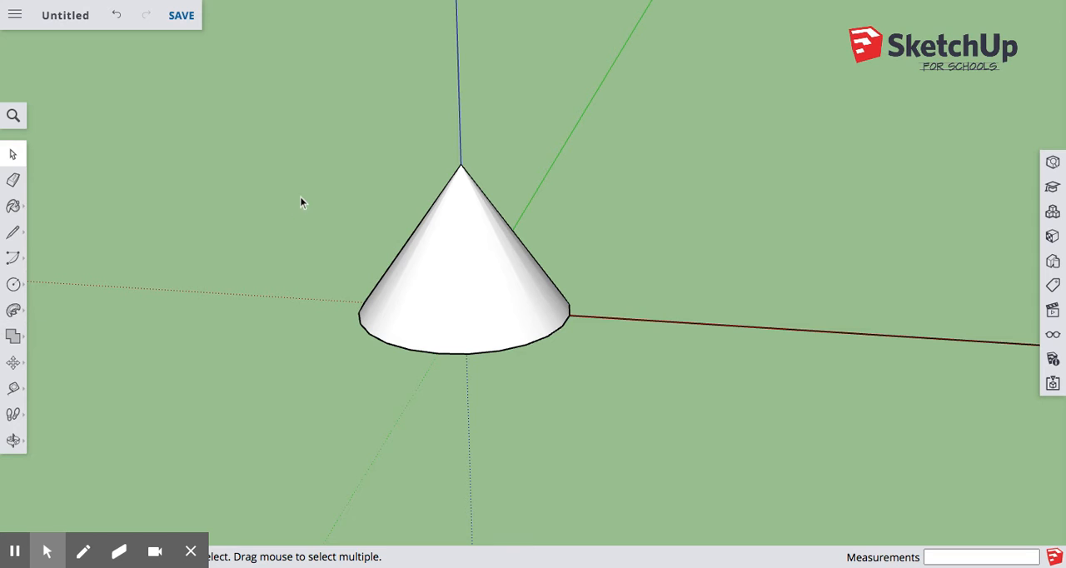
{"action": "left_click", "coordinate": [15, 285]}
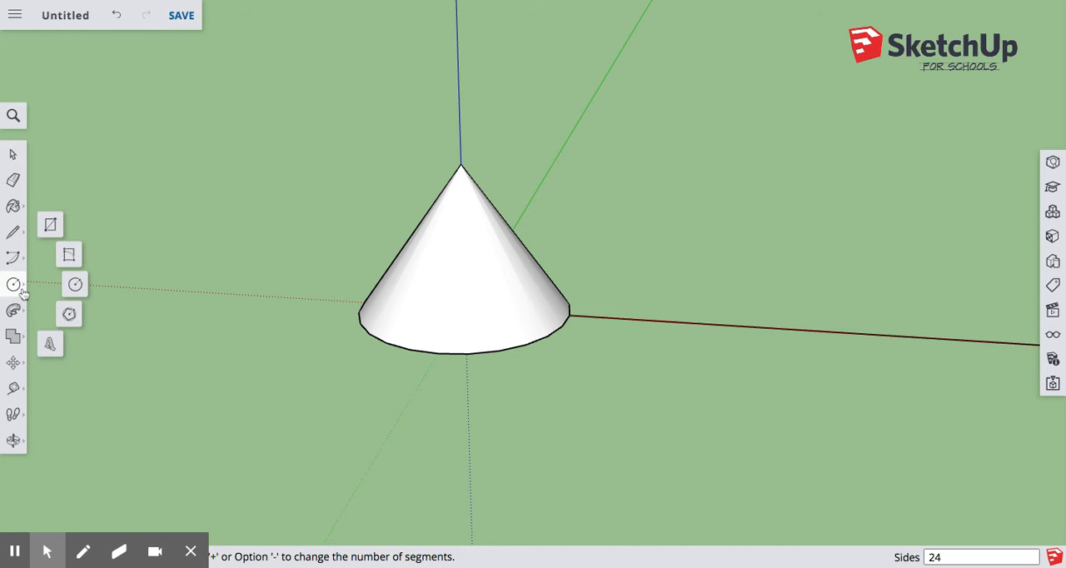
{"action": "left_click", "coordinate": [69, 314]}
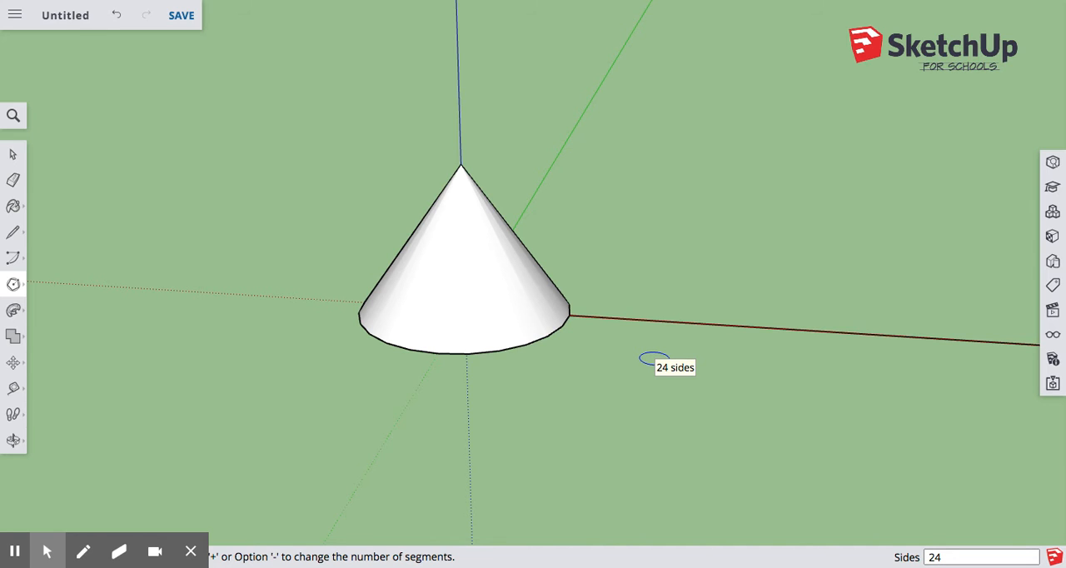
{"action": "scroll", "coordinate": [657, 340], "scroll_direction": "up", "scroll_amount": 5}
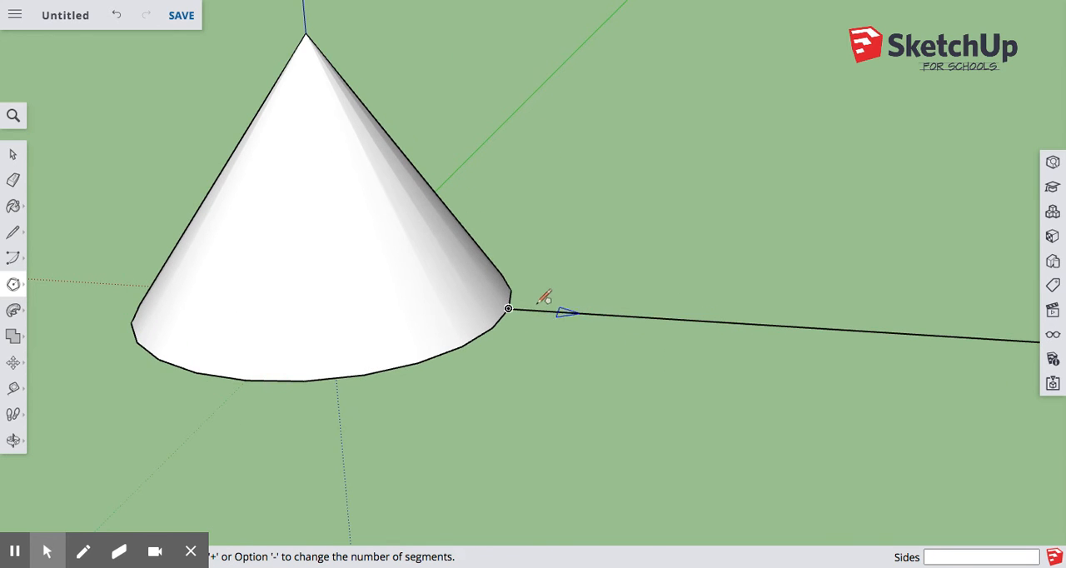
{"action": "left_click", "coordinate": [793, 326]}
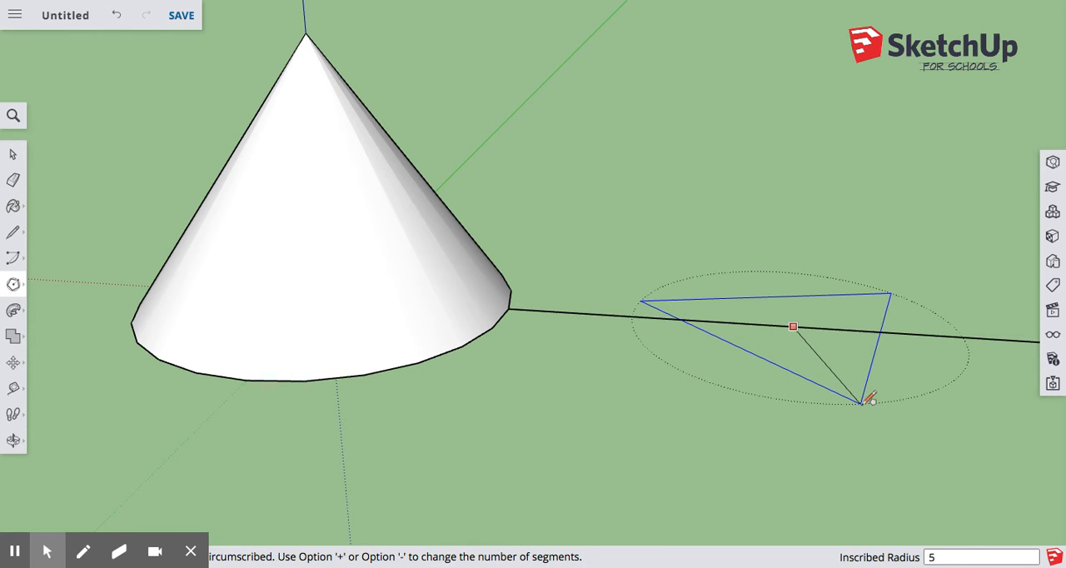
{"action": "left_click", "coordinate": [864, 403]}
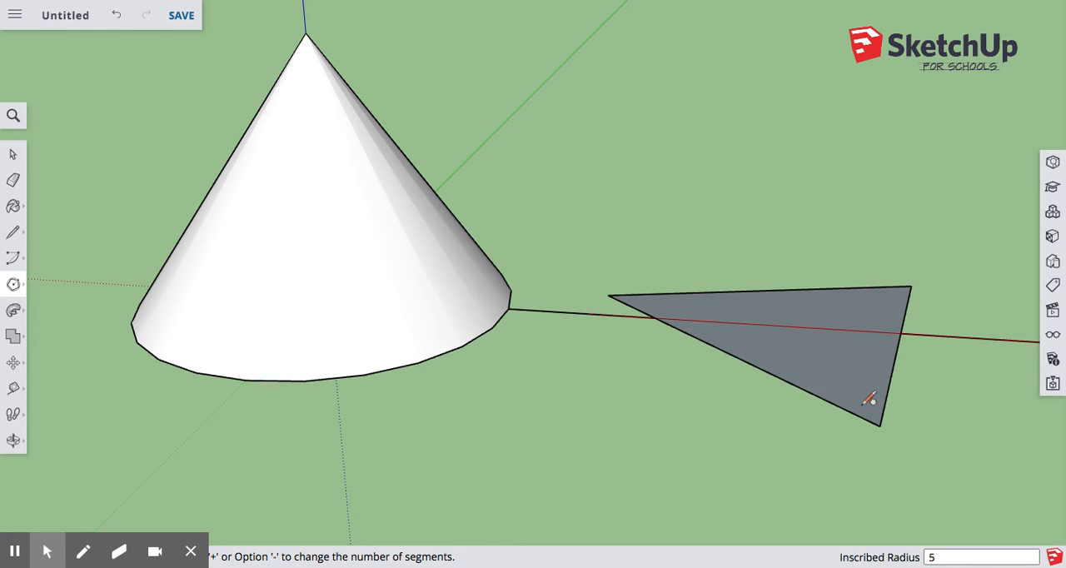
{"action": "left_click", "coordinate": [12, 154]}
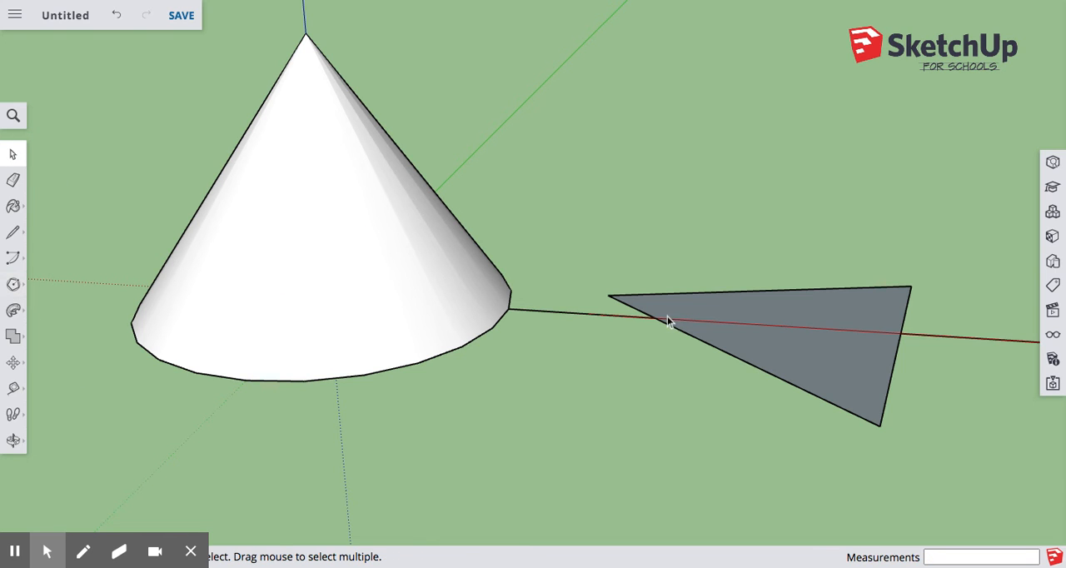
Draw a 7-inch vertical line up from the centre of the triangular base
{"action": "left_click", "coordinate": [12, 232]}
{"action": "left_click", "coordinate": [50, 220]}
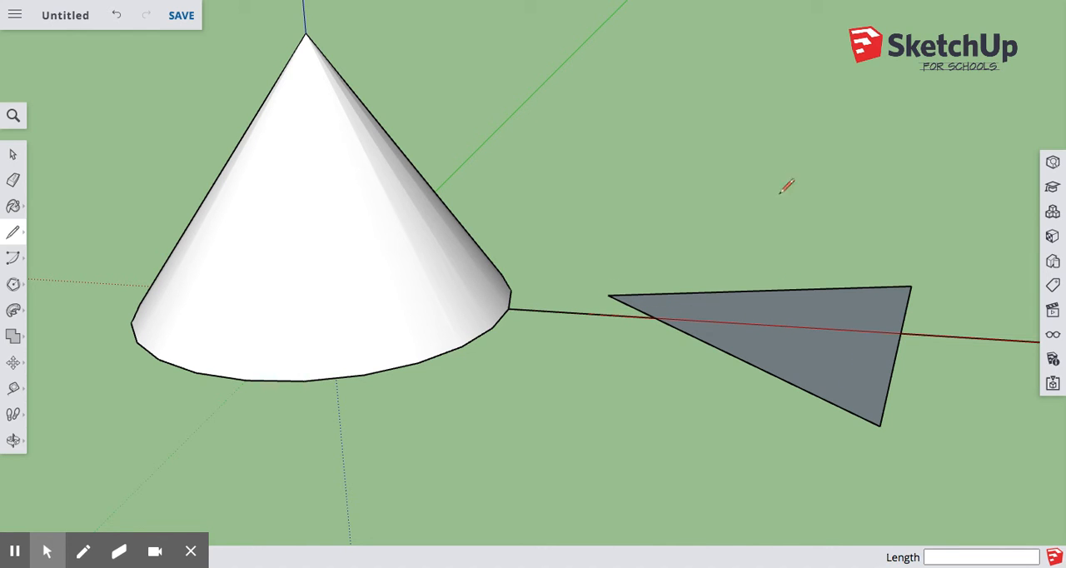
{"action": "left_click", "coordinate": [794, 323]}
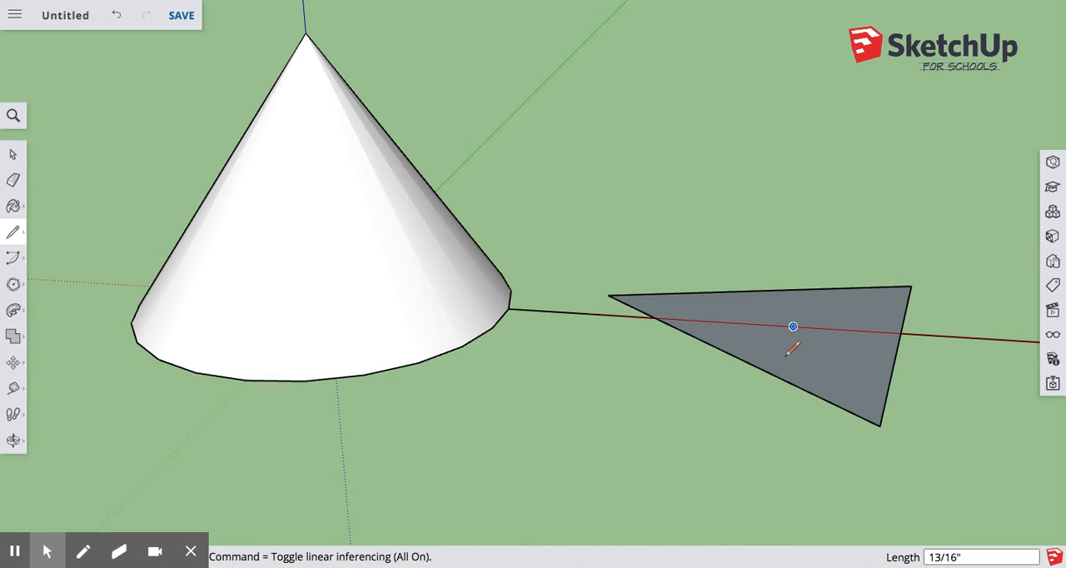
{"action": "middle_click_drag", "start_coordinate": [792, 333], "coordinate": [798, 286]}
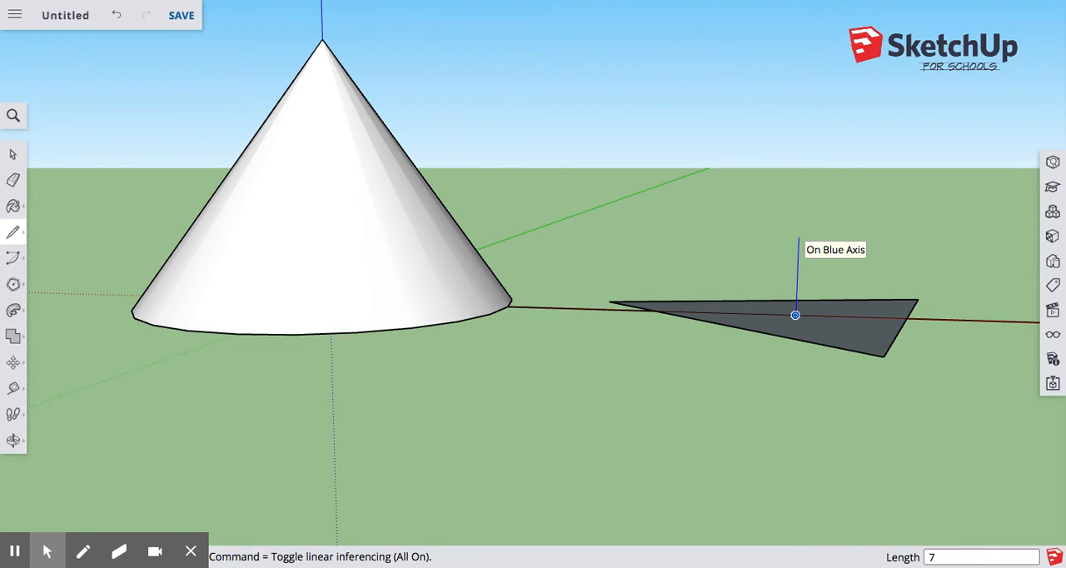
{"action": "key", "text": "Return"}
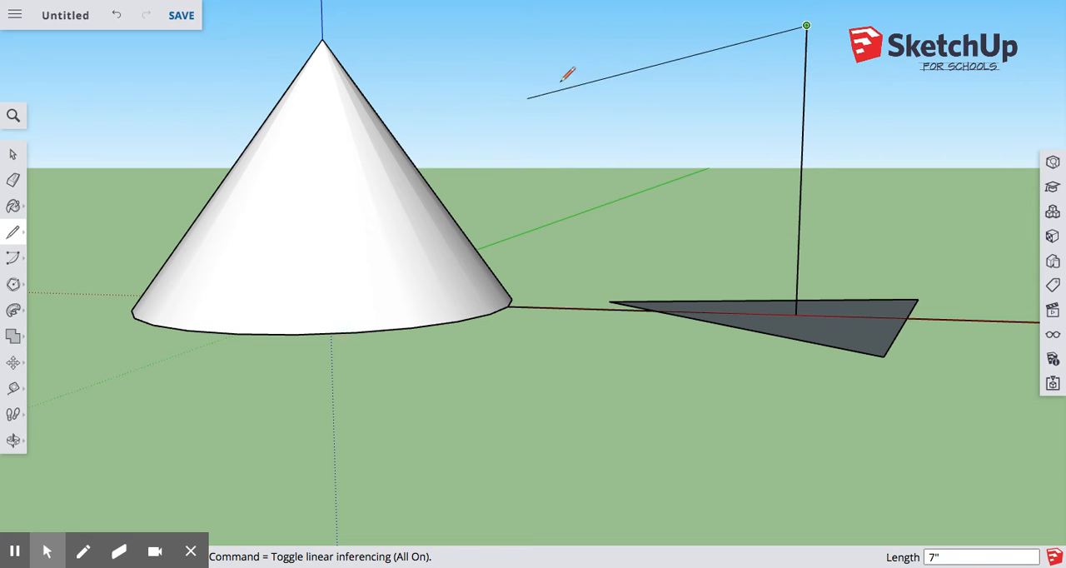
Draw lines from the apex of the vertical line to the three corners of the triangular base to close the pyramid
{"action": "mouse_move", "coordinate": [809, 203]}
{"action": "middle_mouse_down"}
{"action": "mouse_move", "coordinate": [756, 274]}
{"action": "mouse_move", "coordinate": [638, 245]}
{"action": "mouse_move", "coordinate": [647, 164]}
{"action": "mouse_move", "coordinate": [866, 211]}
{"action": "mouse_move", "coordinate": [883, 252]}
{"action": "middle_mouse_up"}
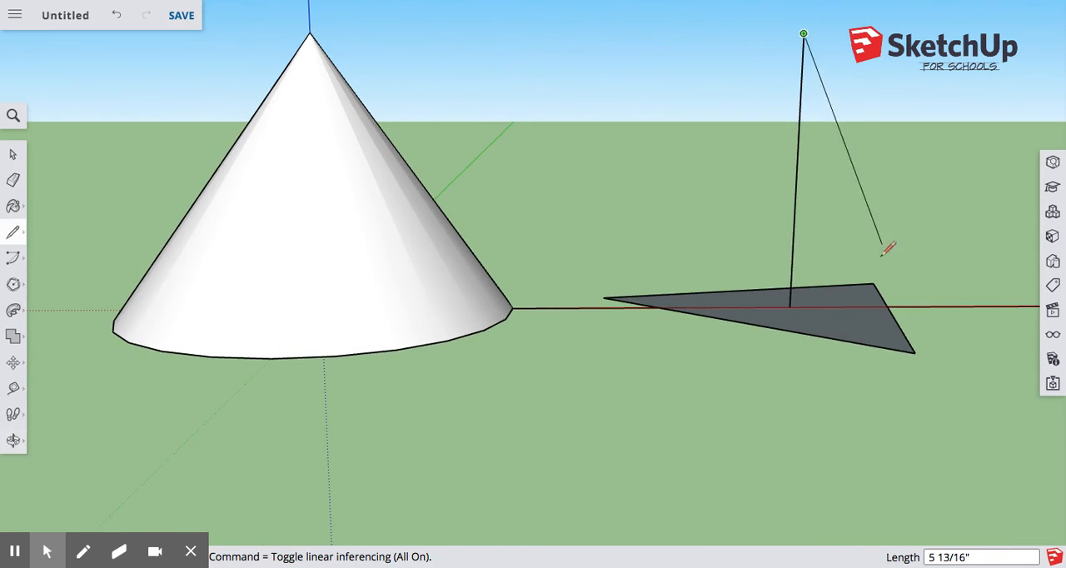
{"action": "left_click", "coordinate": [915, 352]}
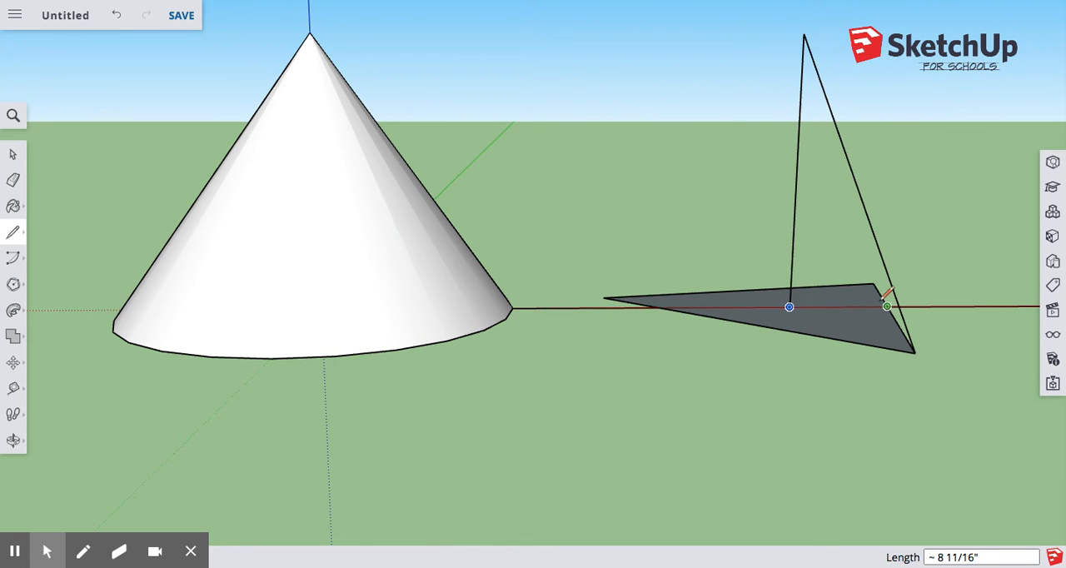
{"action": "left_click", "coordinate": [804, 34]}
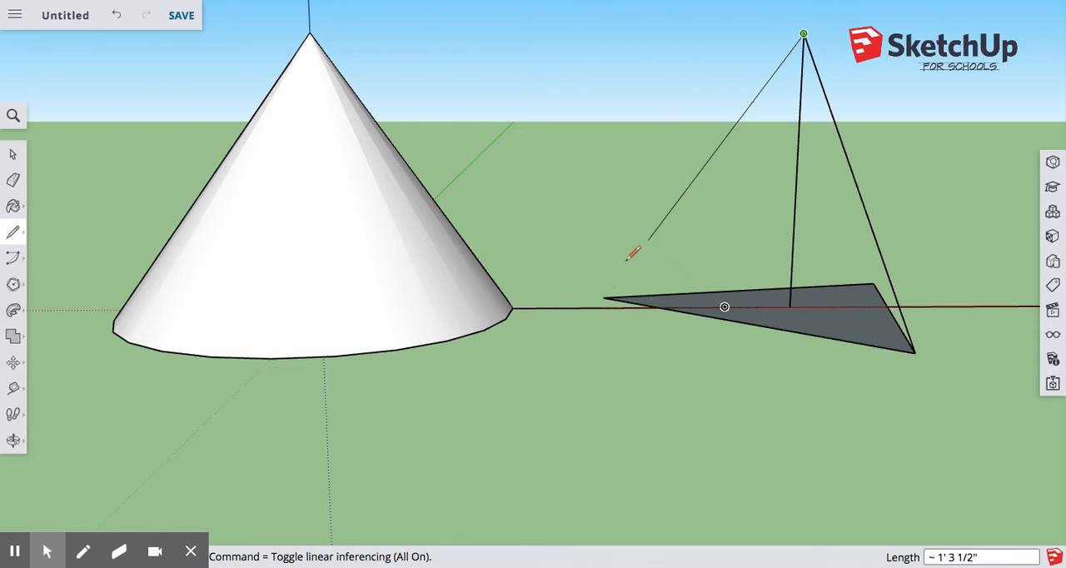
{"action": "left_click", "coordinate": [603, 297]}
{"action": "middle_click_drag", "start_coordinate": [934, 175], "coordinate": [598, 170]}
{"action": "middle_click_drag", "start_coordinate": [804, 209], "coordinate": [505, 234]}
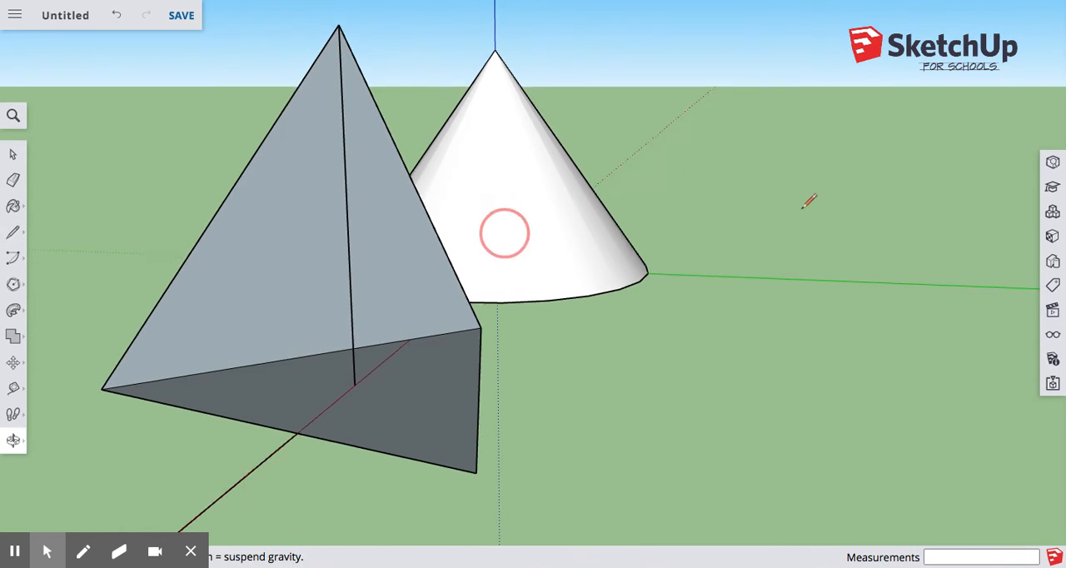
{"action": "left_click", "coordinate": [339, 26]}
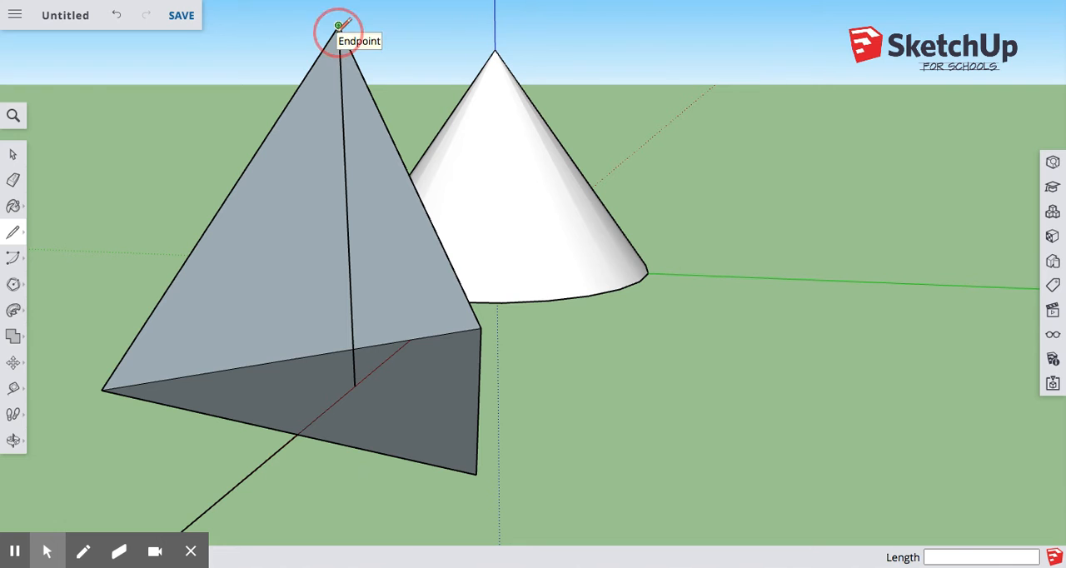
{"action": "left_click", "coordinate": [476, 474]}
Draw a flat circle with a radius of about 5 3/4 inches, centred on the red-axis baseline beyond the pyramid
{"action": "middle_click_drag", "start_coordinate": [374, 348], "coordinate": [1016, 295]}
{"action": "scroll", "coordinate": [722, 210], "scroll_direction": "down", "scroll_amount": 4}
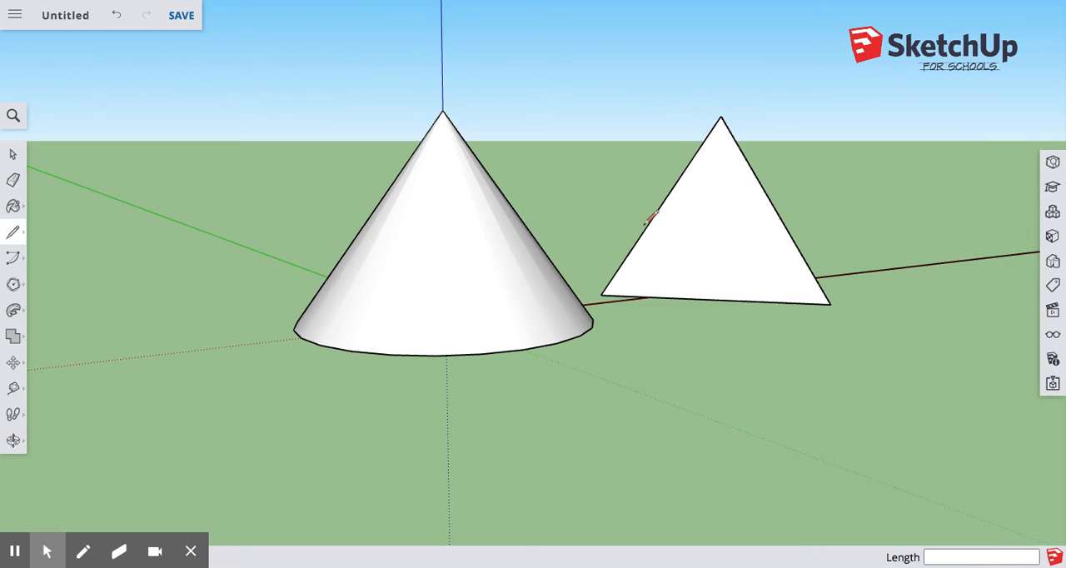
{"action": "mouse_move", "coordinate": [654, 225]}
{"action": "middle_mouse_down"}
{"action": "mouse_move", "coordinate": [883, 320]}
{"action": "mouse_move", "coordinate": [850, 250]}
{"action": "mouse_move", "coordinate": [690, 214]}
{"action": "mouse_move", "coordinate": [412, 297]}
{"action": "mouse_move", "coordinate": [197, 285]}
{"action": "middle_mouse_up"}
{"action": "scroll", "coordinate": [517, 267], "scroll_direction": "down", "scroll_amount": 5}
{"action": "mouse_move", "coordinate": [588, 361]}
{"action": "middle_mouse_down"}
{"action": "mouse_move", "coordinate": [852, 361]}
{"action": "mouse_move", "coordinate": [933, 316]}
{"action": "middle_mouse_up"}
{"action": "scroll", "coordinate": [864, 337], "scroll_direction": "up", "scroll_amount": 3}
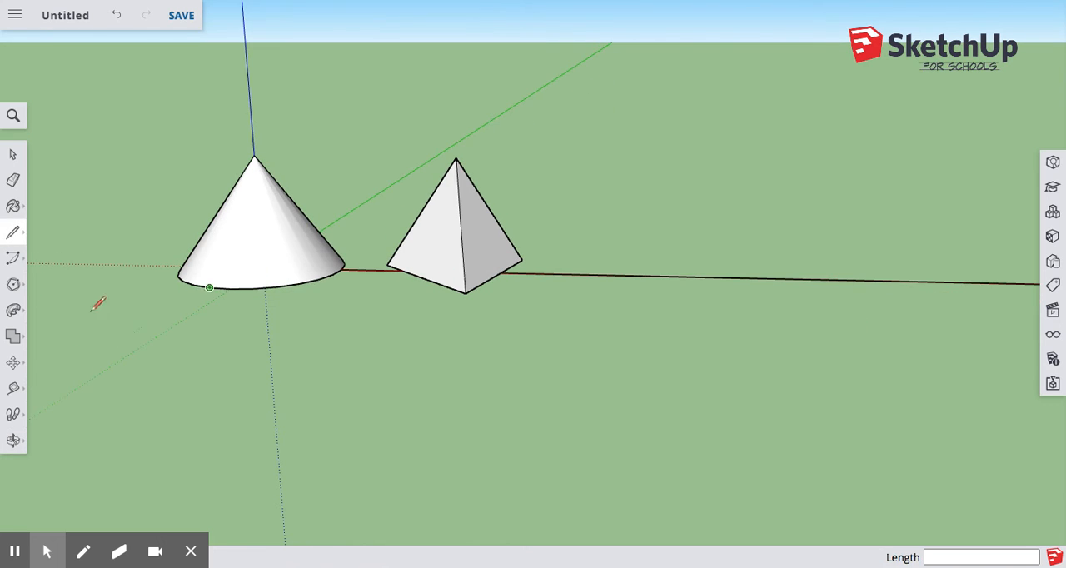
{"action": "left_click", "coordinate": [13, 284]}
{"action": "left_click", "coordinate": [70, 281]}
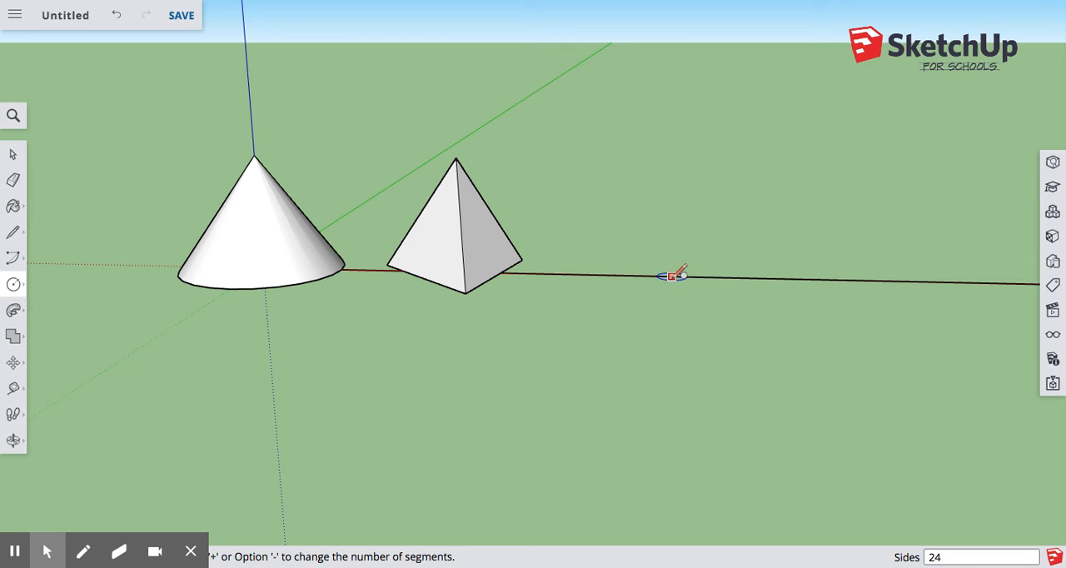
{"action": "left_click", "coordinate": [671, 276]}
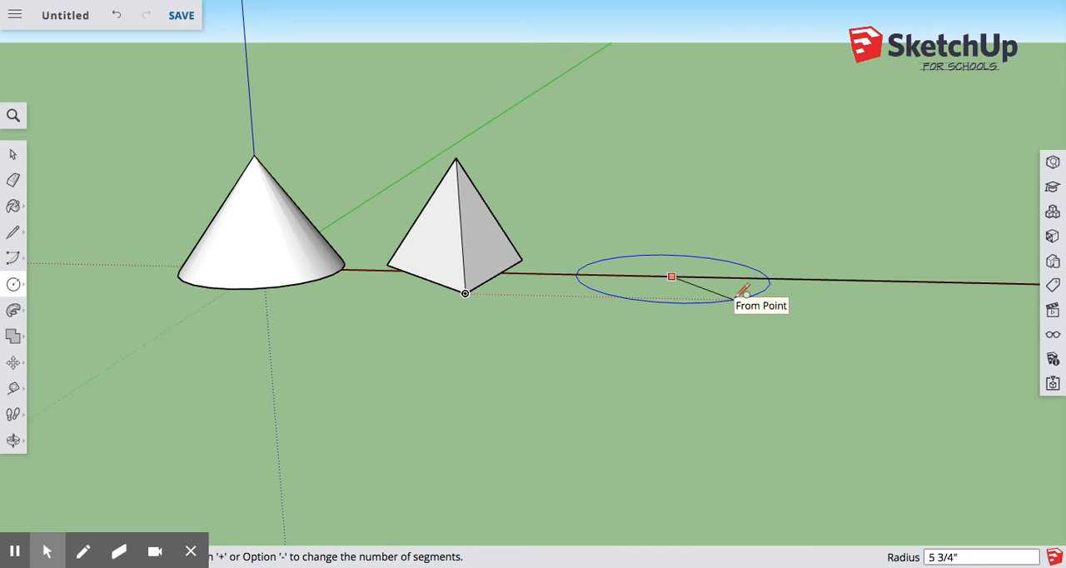
{"action": "left_click", "coordinate": [734, 296]}
Draw an upright circle perpendicular to the green axis at the flat circle's centre, with a radius of about 1 1/16 inches
{"action": "scroll", "coordinate": [741, 280], "scroll_direction": "up", "scroll_amount": 3}
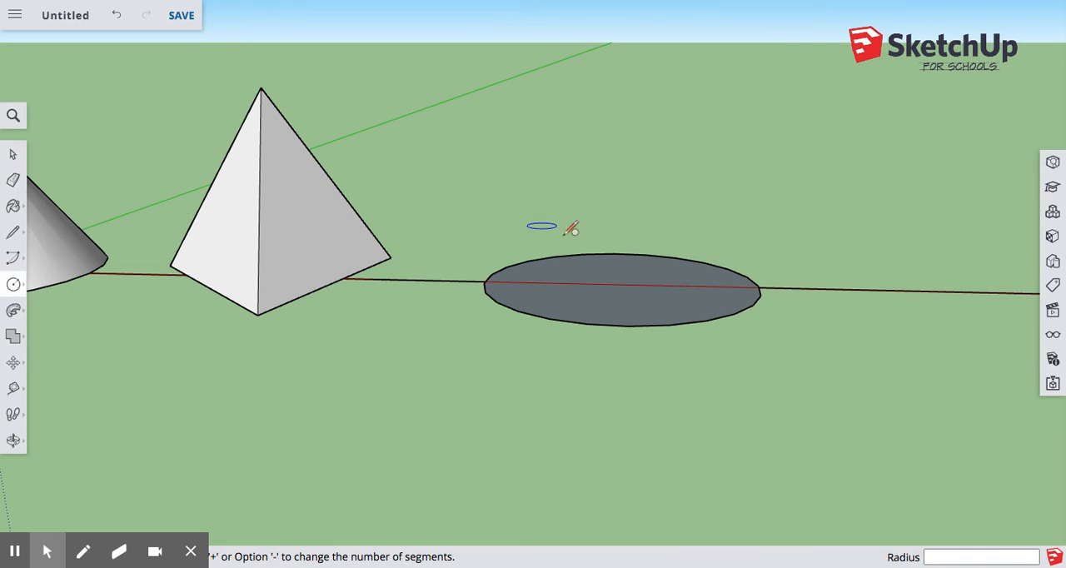
{"action": "scroll", "coordinate": [621, 291], "scroll_direction": "up", "scroll_amount": 3}
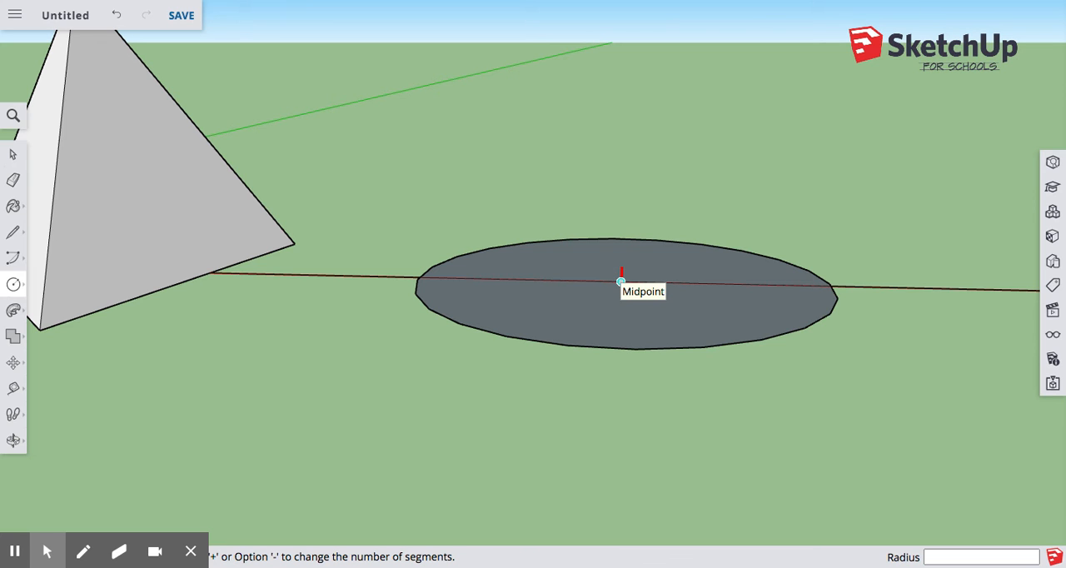
{"action": "middle_click_drag", "start_coordinate": [621, 281], "coordinate": [693, 278]}
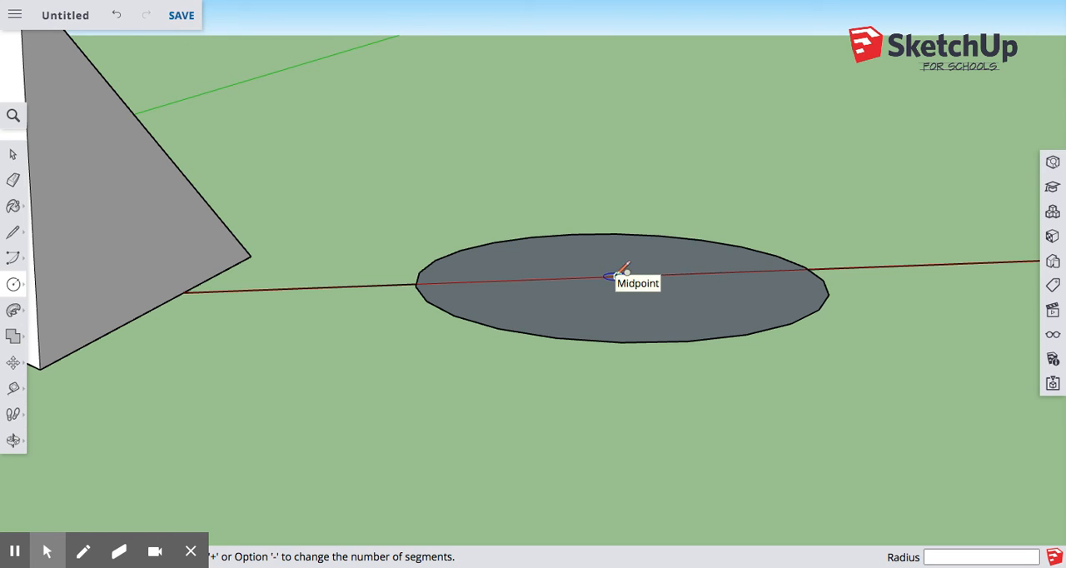
{"action": "key", "text": "Right"}
{"action": "key", "text": "Left"}
{"action": "key", "text": "Up"}
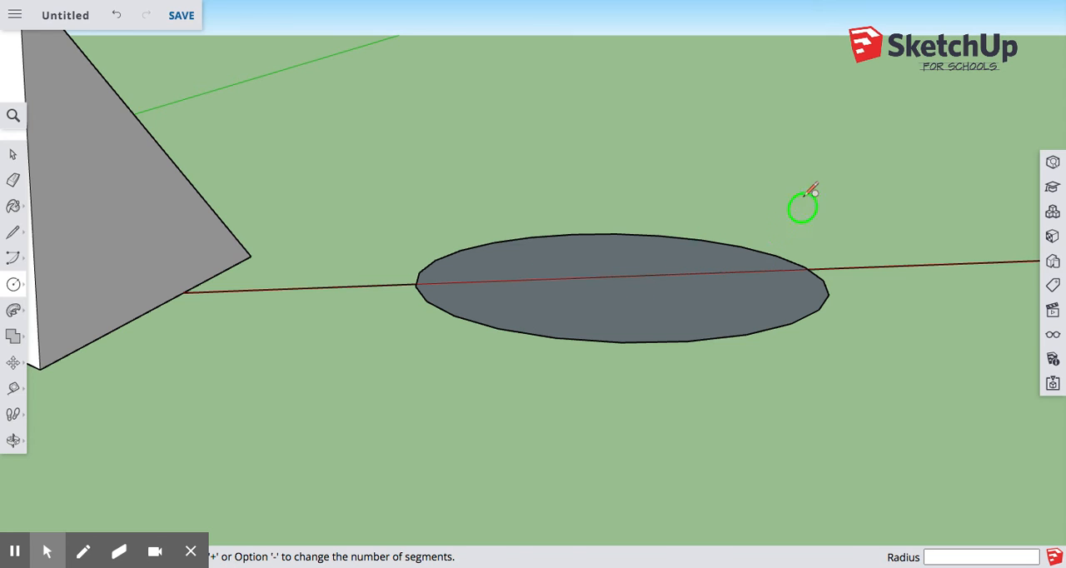
{"action": "left_click", "coordinate": [618, 275]}
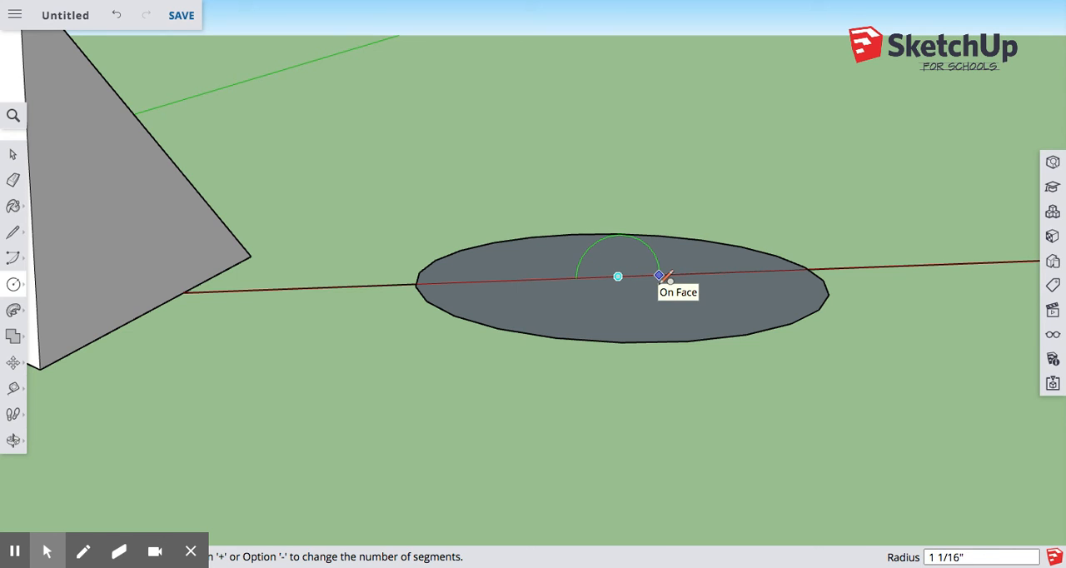
{"action": "left_click", "coordinate": [659, 276]}
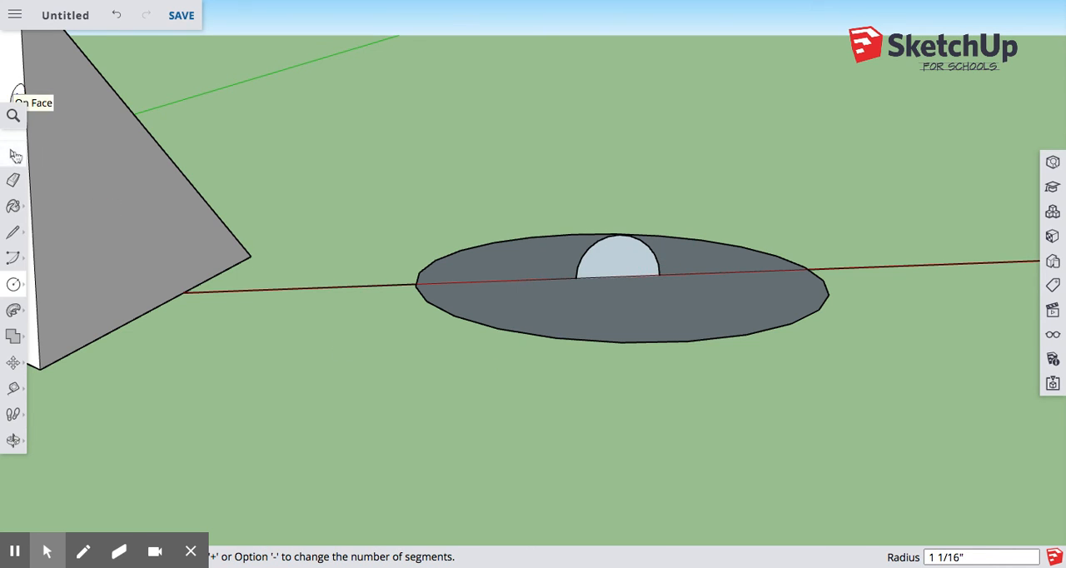
{"action": "left_click", "coordinate": [15, 154]}
{"action": "scroll", "coordinate": [694, 255], "scroll_direction": "down", "scroll_amount": 3}
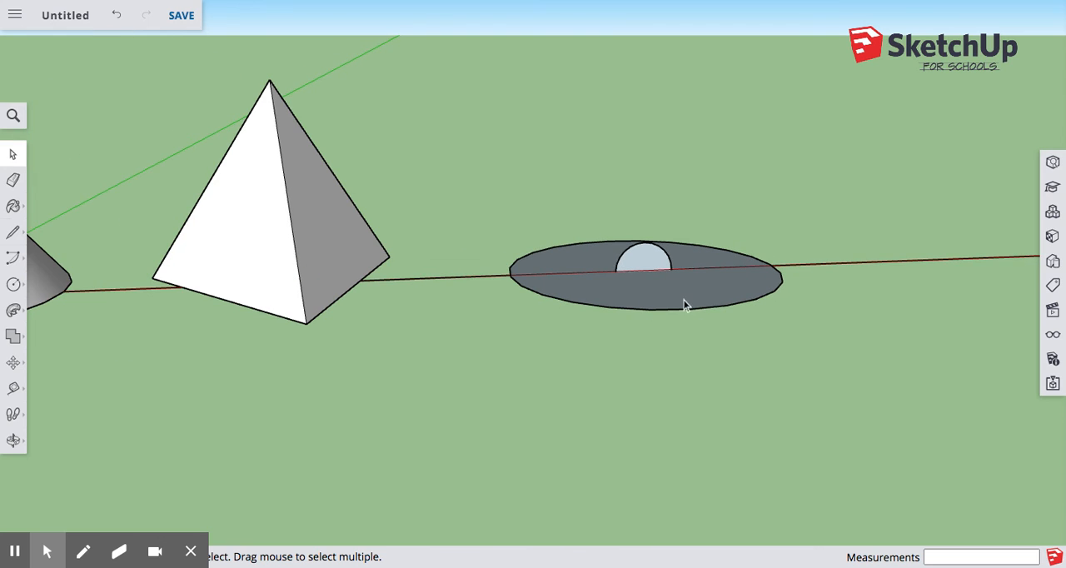
{"action": "middle_click_drag", "start_coordinate": [641, 284], "coordinate": [480, 226]}
{"action": "scroll", "coordinate": [635, 273], "scroll_direction": "up", "scroll_amount": 3}
{"action": "left_click", "coordinate": [14, 310]}
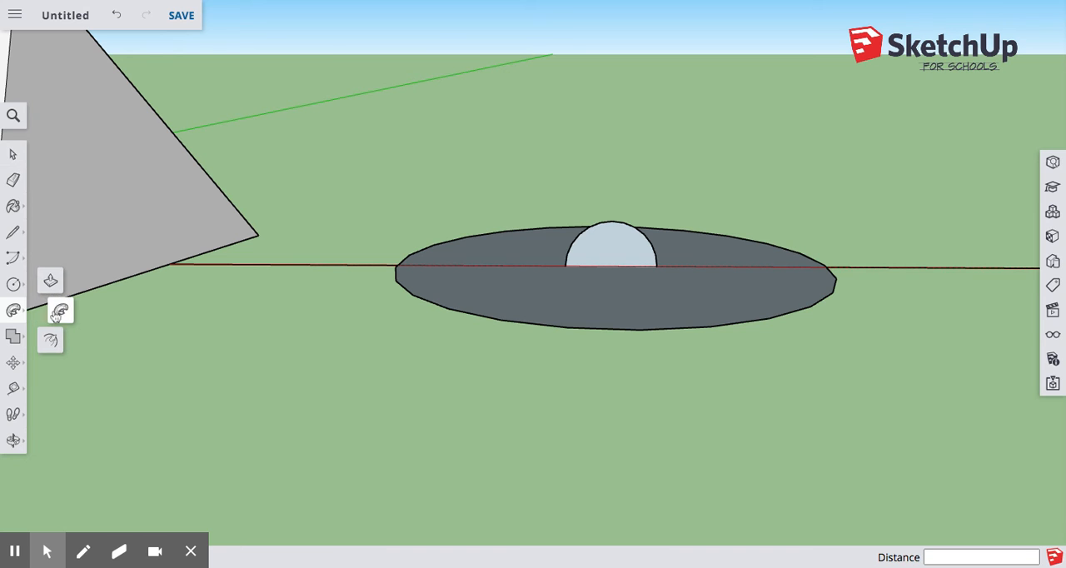
{"action": "left_click", "coordinate": [14, 155]}
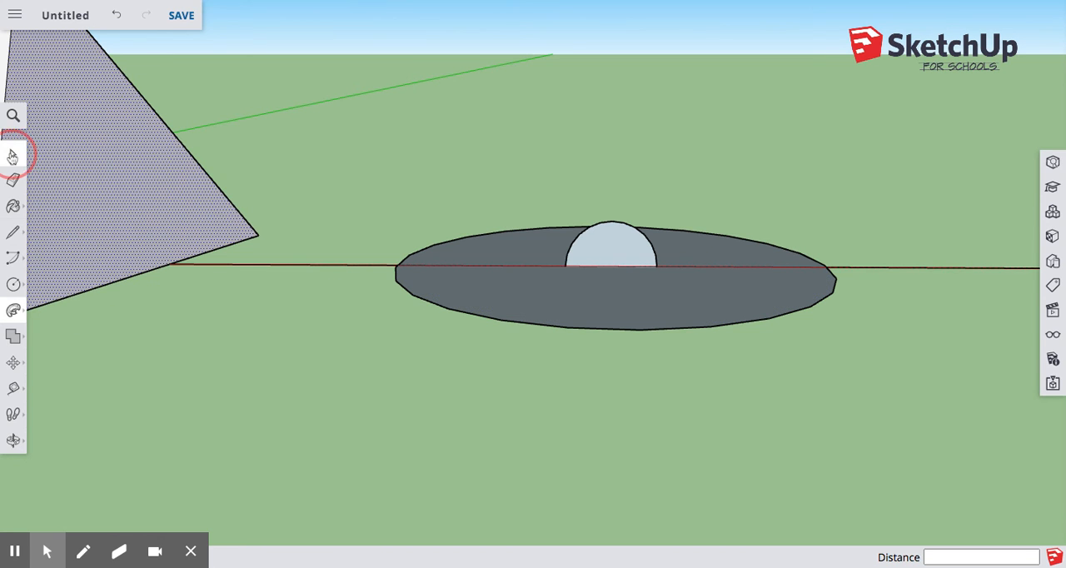
Delete the baseline segments that cross the flat circle, including the one through the small upright circle
{"action": "scroll", "coordinate": [510, 239], "scroll_direction": "up", "scroll_amount": 3}
{"action": "middle_click_drag", "start_coordinate": [519, 243], "coordinate": [528, 309]}
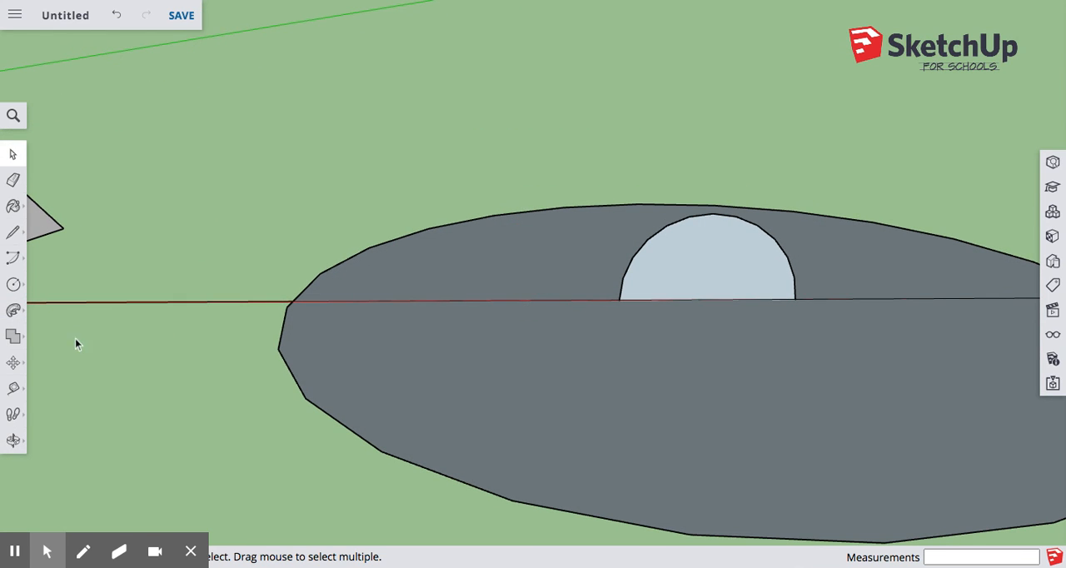
{"action": "left_click", "coordinate": [13, 310]}
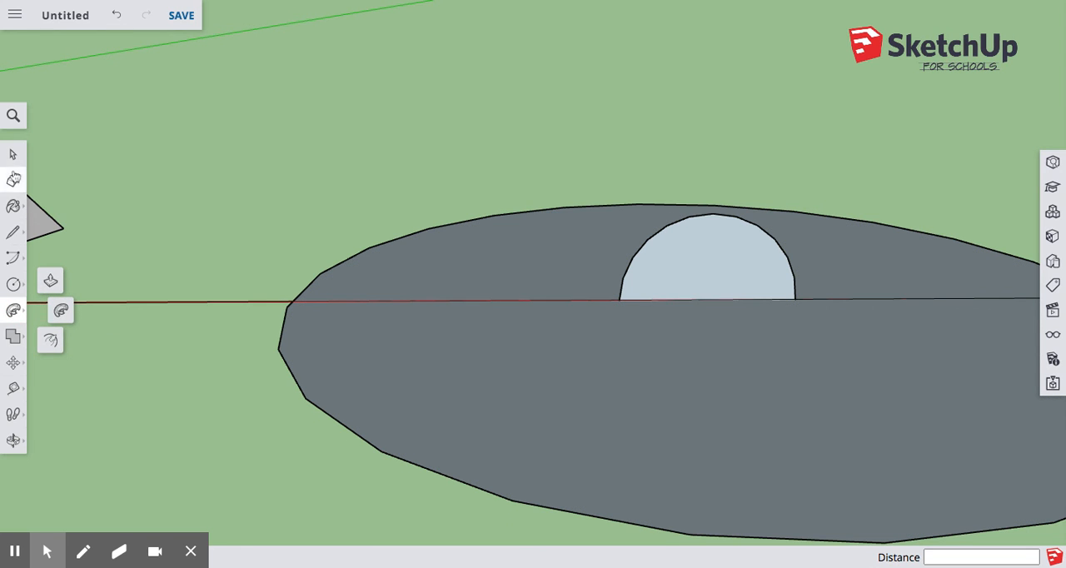
{"action": "left_click", "coordinate": [14, 154]}
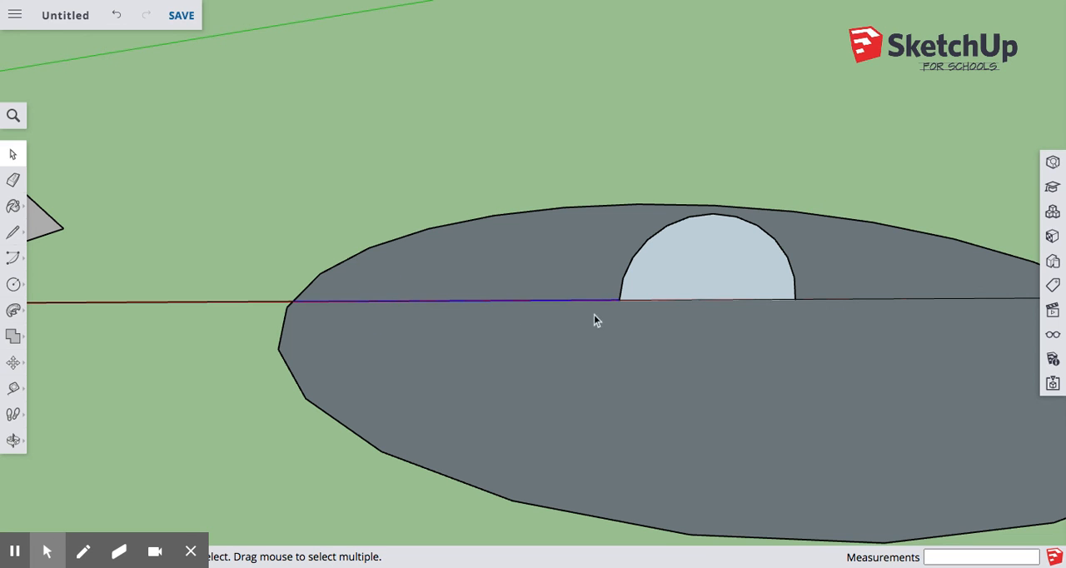
{"action": "left_click", "coordinate": [724, 306]}
{"action": "left_click", "coordinate": [726, 301]}
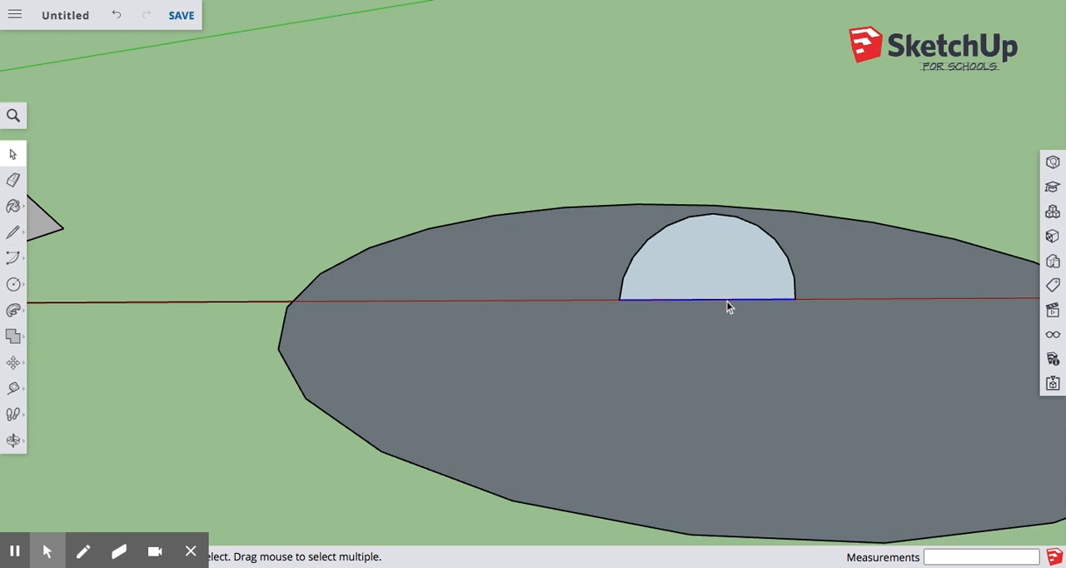
{"action": "key", "text": "Delete"}
Sweep the large flat circle around the small upright circle with Follow Me to form a sphere
{"action": "scroll", "coordinate": [600, 351], "scroll_direction": "down", "scroll_amount": 3}
{"action": "mouse_move", "coordinate": [598, 350]}
{"action": "middle_mouse_down"}
{"action": "mouse_move", "coordinate": [566, 197]}
{"action": "mouse_move", "coordinate": [590, 333]}
{"action": "middle_mouse_up"}
{"action": "left_click", "coordinate": [13, 310]}
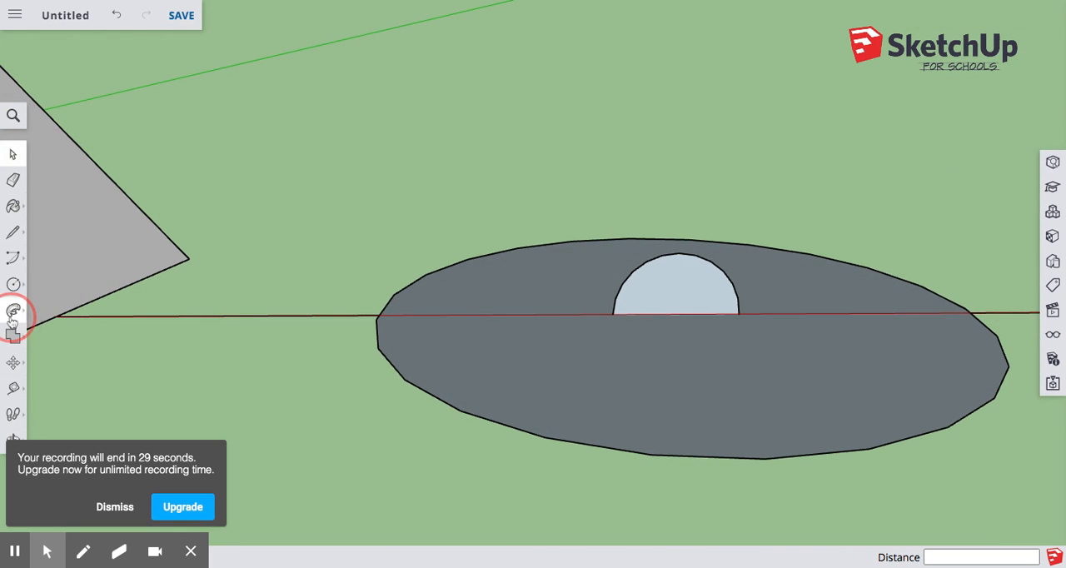
{"action": "left_click", "coordinate": [60, 309]}
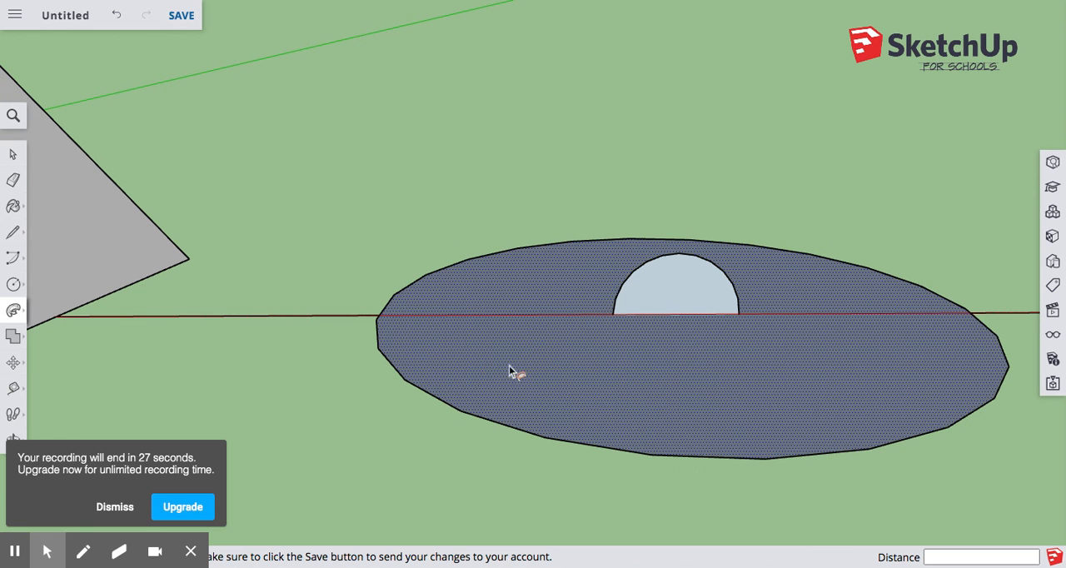
{"action": "left_click", "coordinate": [567, 258]}
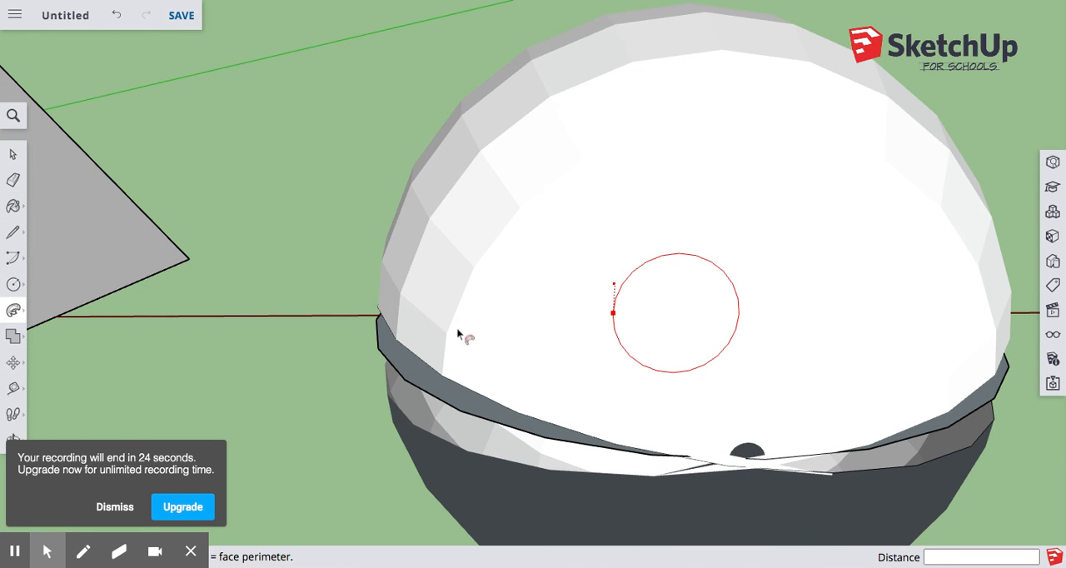
{"action": "left_click", "coordinate": [395, 364]}
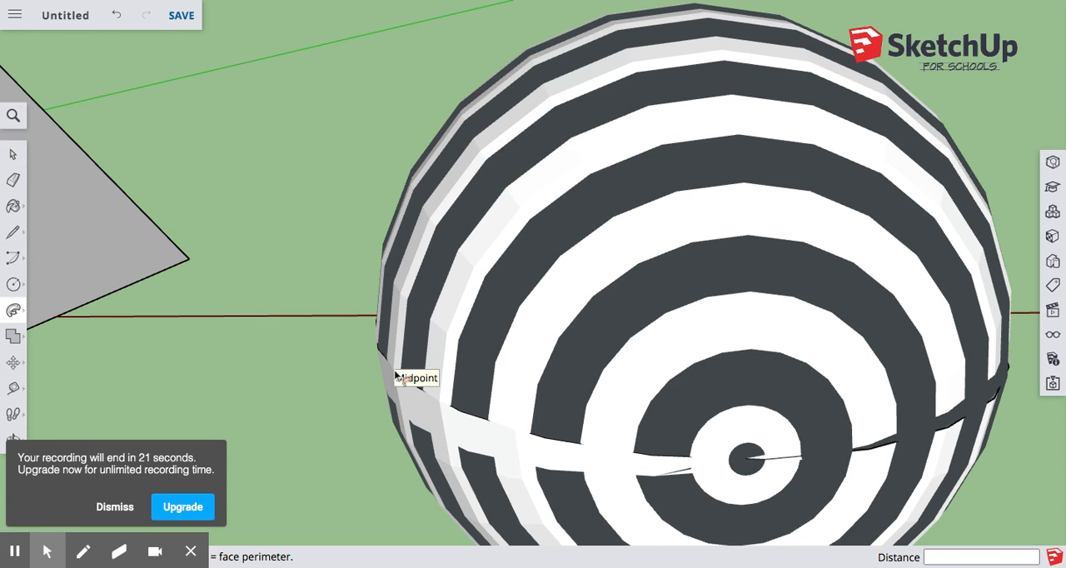
{"action": "left_click", "coordinate": [396, 373]}
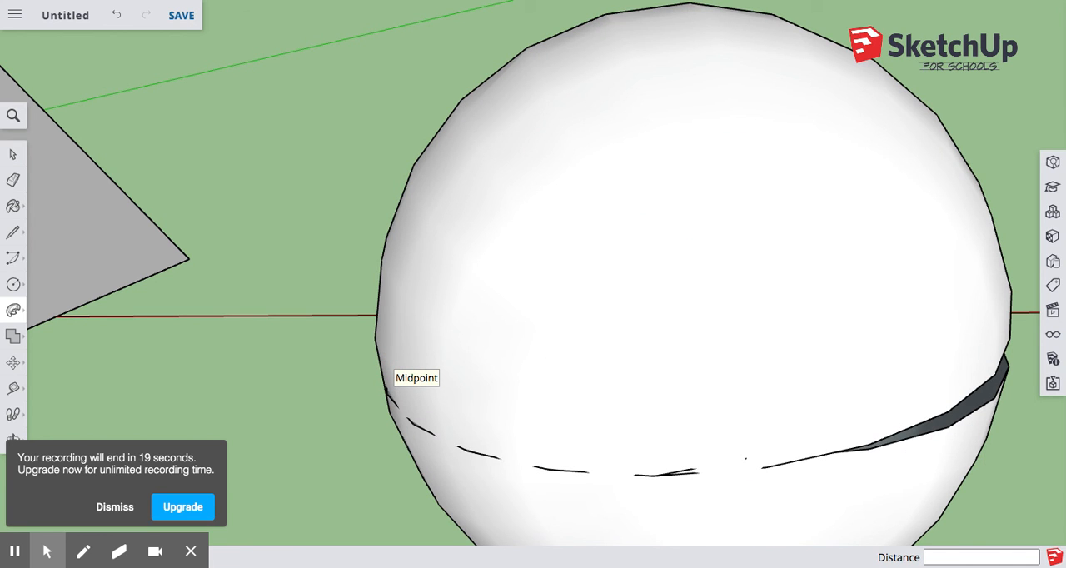
{"action": "key", "text": "ctrl+z"}
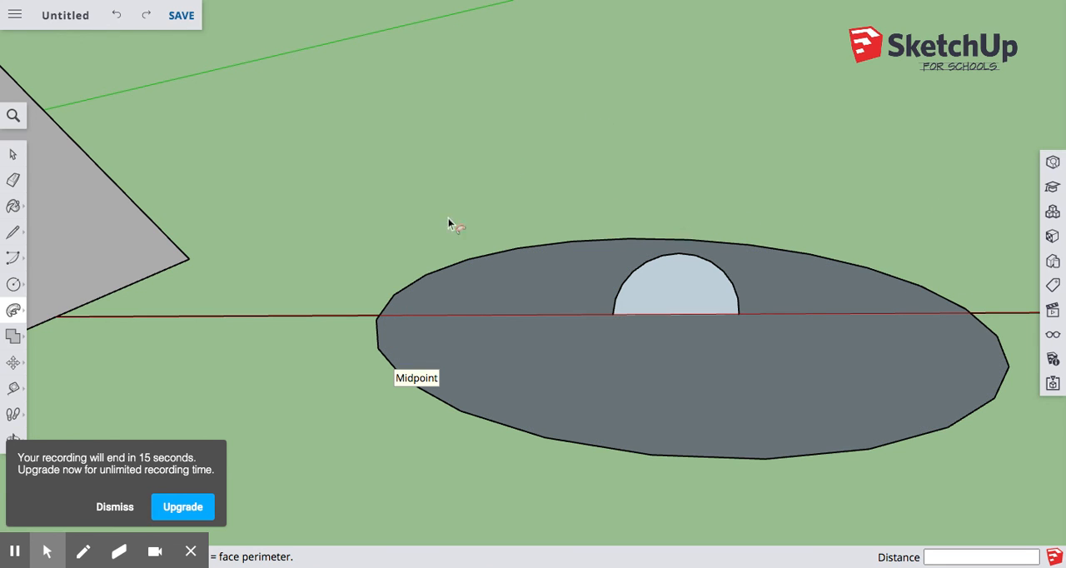
{"action": "left_click", "coordinate": [628, 298]}
{"action": "left_click", "coordinate": [724, 302]}
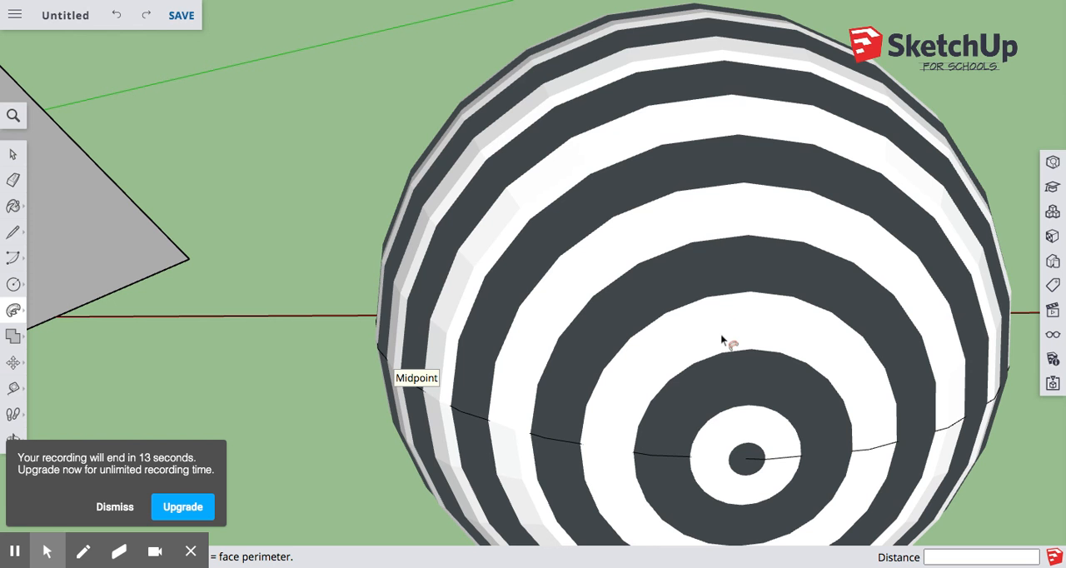
{"action": "left_click", "coordinate": [720, 334]}
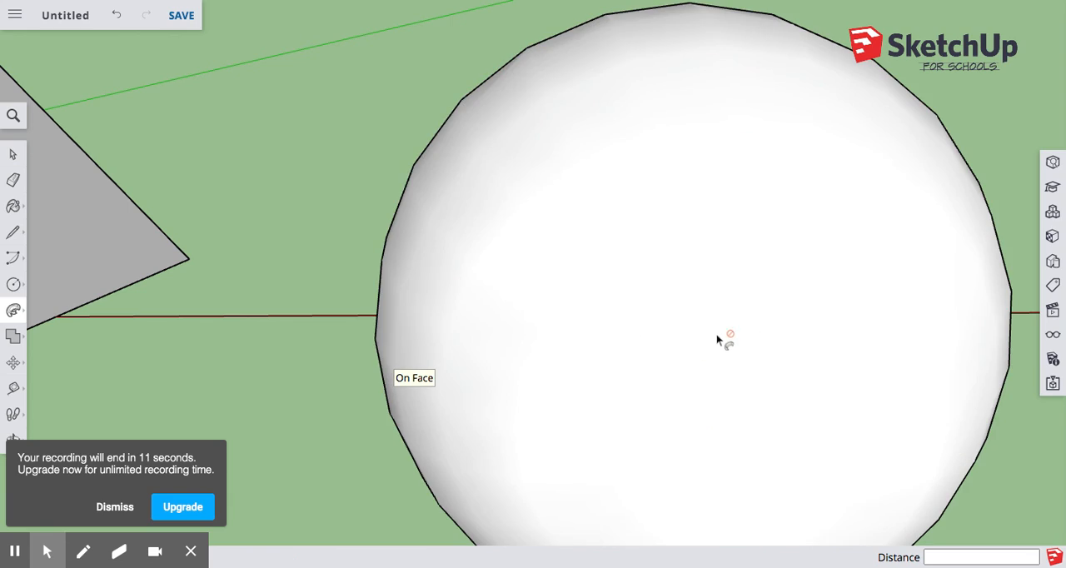
{"action": "scroll", "coordinate": [716, 335], "scroll_direction": "down", "scroll_amount": 3}
{"action": "middle_click_drag", "start_coordinate": [708, 307], "coordinate": [614, 198]}
{"action": "scroll", "coordinate": [597, 226], "scroll_direction": "down", "scroll_amount": 6}
{"action": "middle_click_drag", "start_coordinate": [617, 286], "coordinate": [765, 324]}
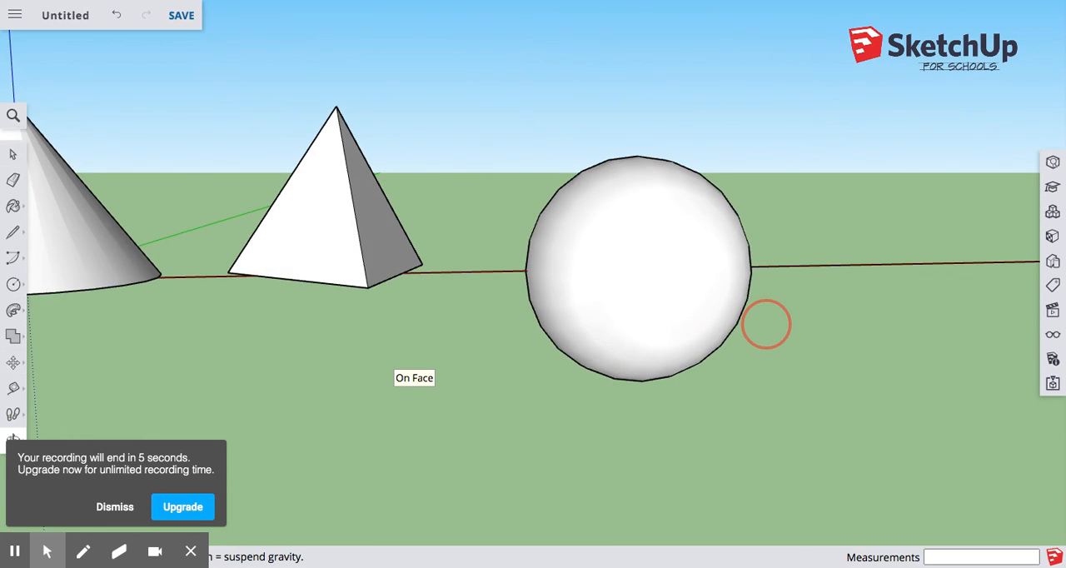
{"action": "scroll", "coordinate": [472, 296], "scroll_direction": "down", "scroll_amount": 4}
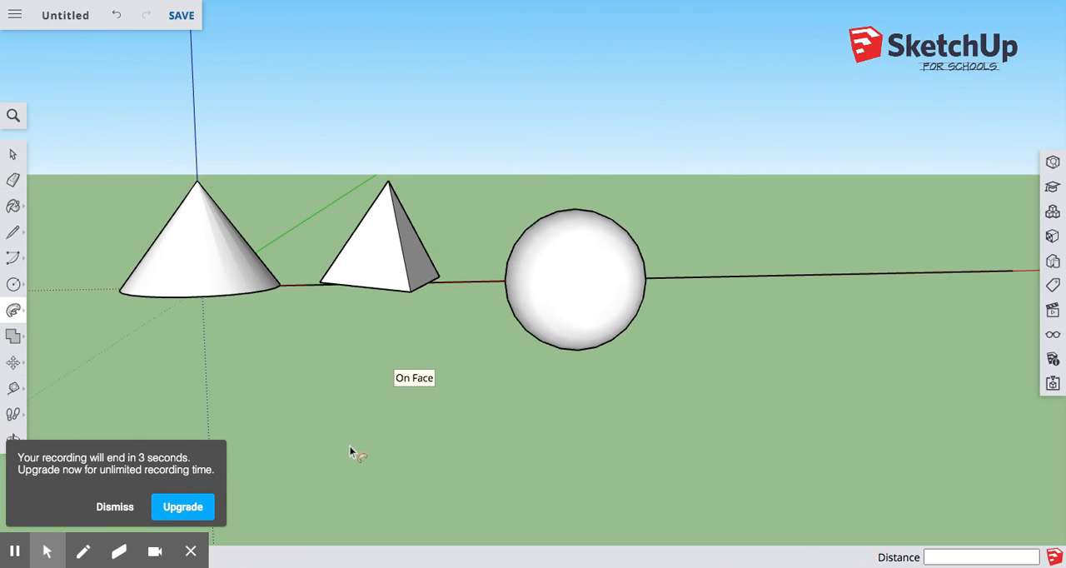